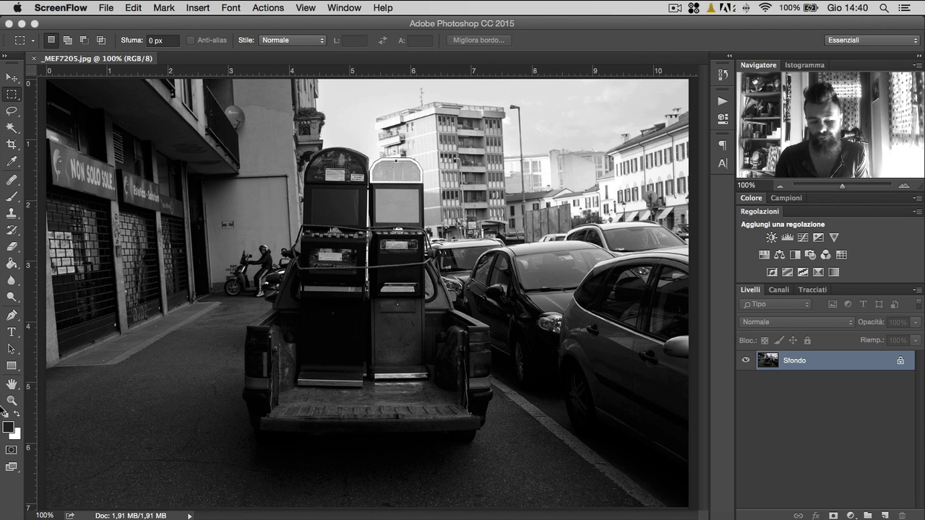
Step: Activate the Photoshop window on the street photo and pick the Move tool
left_click(12, 77)
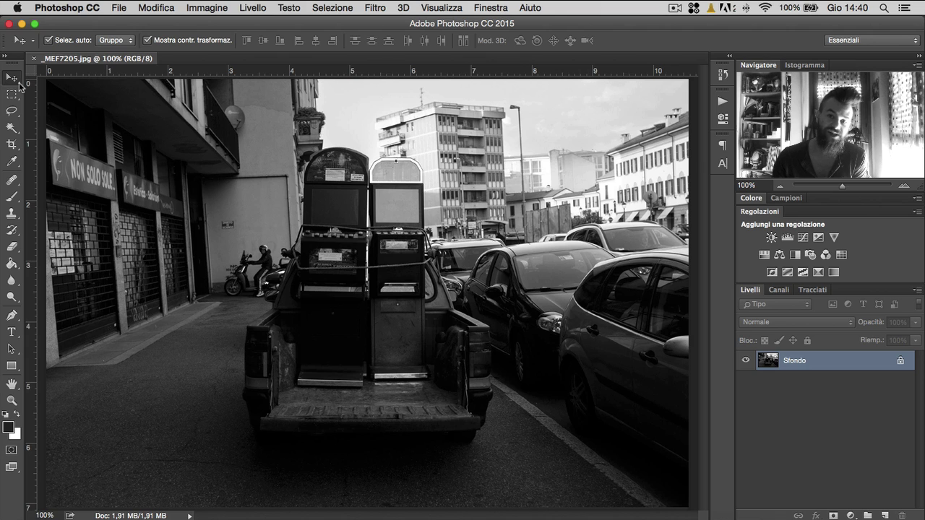
right_click(20, 87)
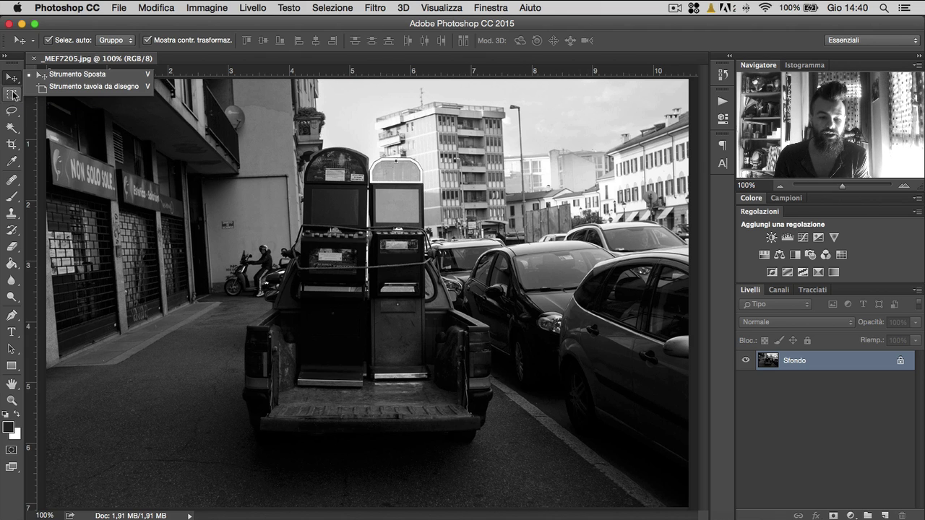
left_click(14, 83)
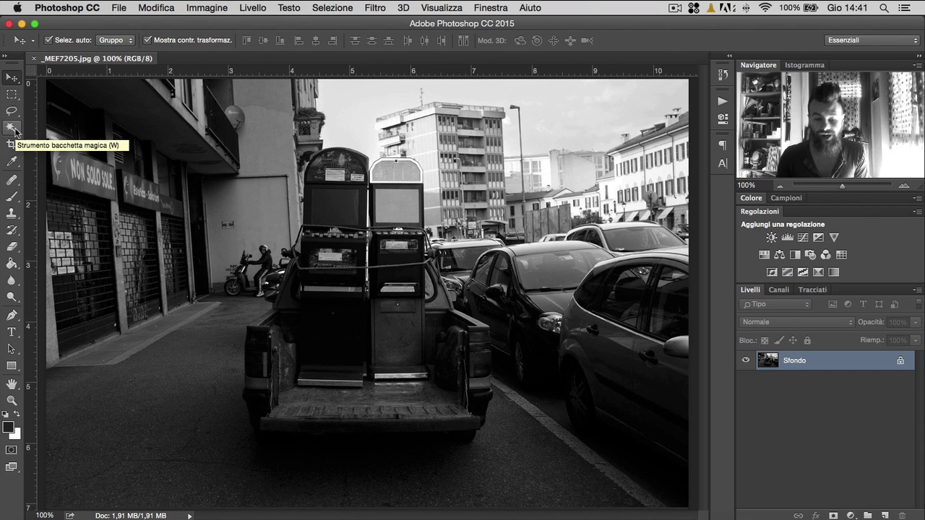
Step: With Quick Selection, brush over the tops and screens of both arcade machines
left_click(12, 128)
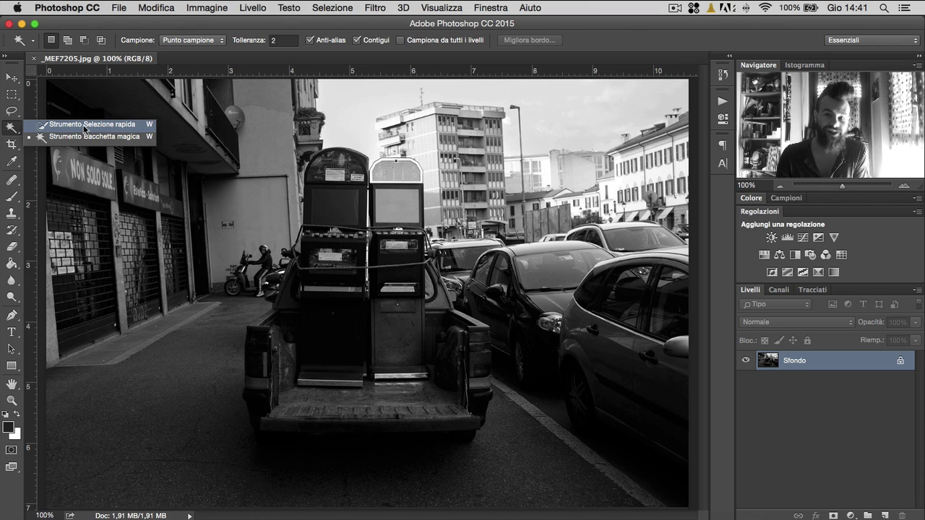
left_click(85, 124)
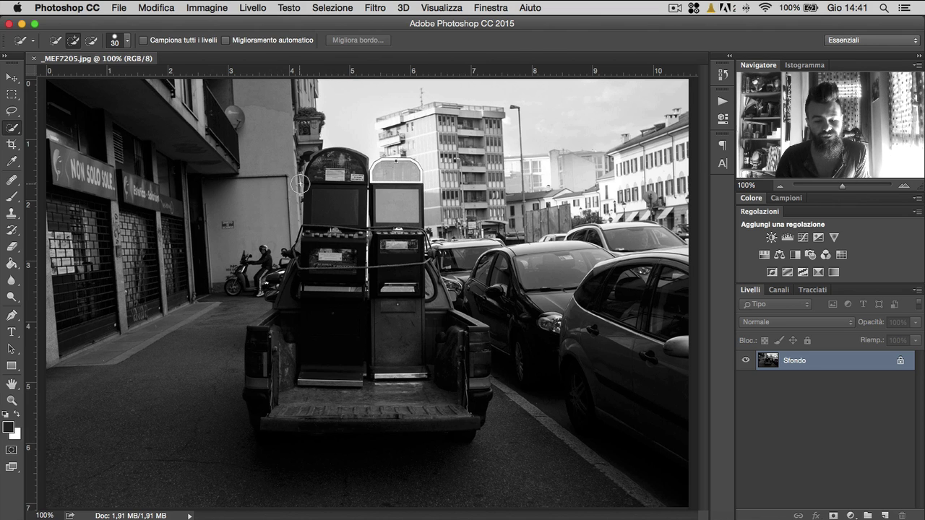
left_click(334, 206)
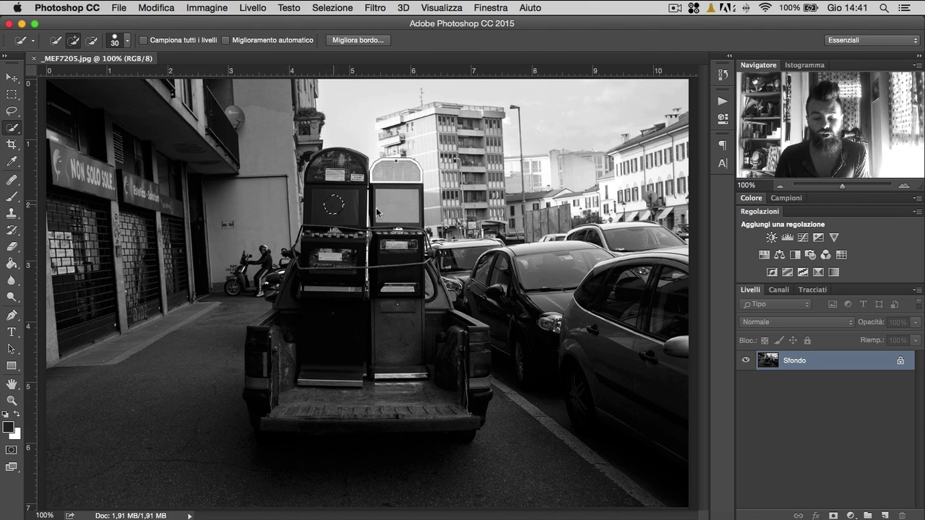
mouse_move(380, 199)
left_mouse_down()
mouse_move(403, 165)
mouse_move(351, 118)
mouse_move(385, 135)
mouse_move(378, 104)
mouse_move(378, 126)
left_mouse_up()
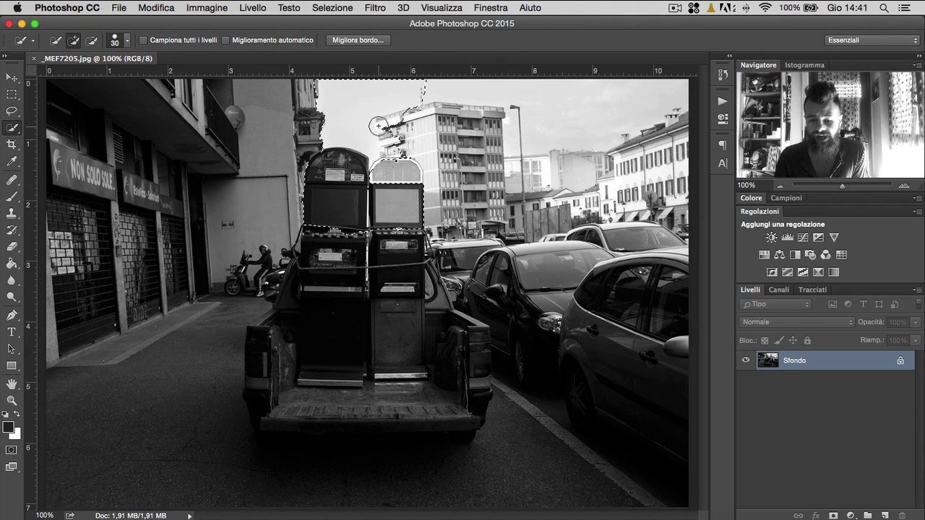
Step: Clear the arcade-machine selection using the Rectangular Marquee (M)
key("m")
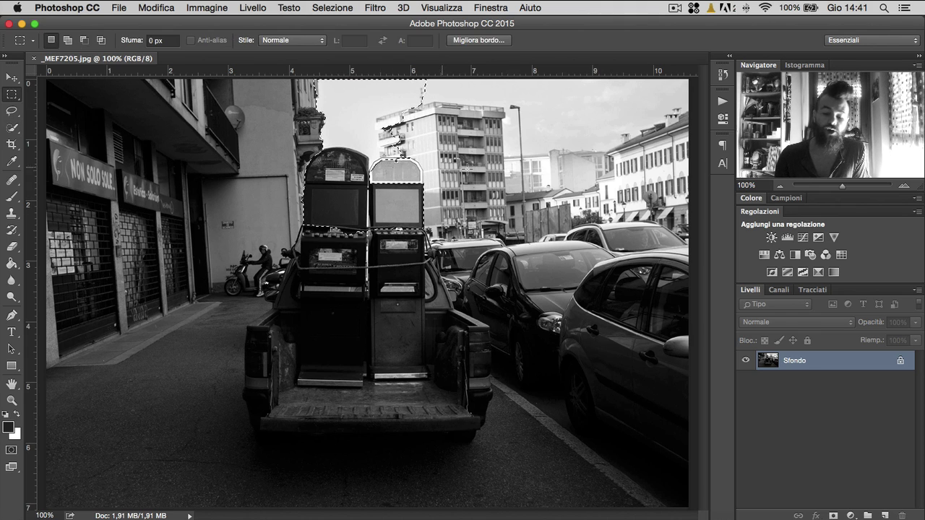
left_click(466, 168)
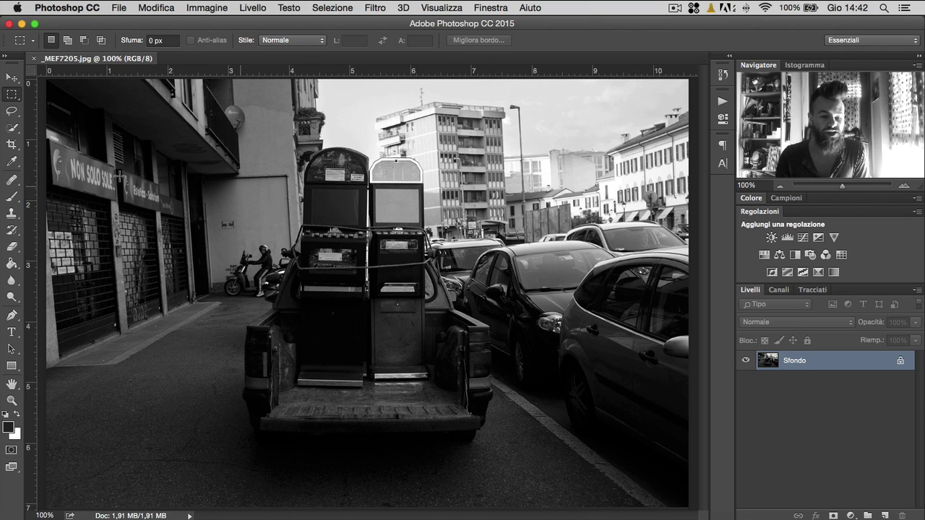
left_click(12, 128)
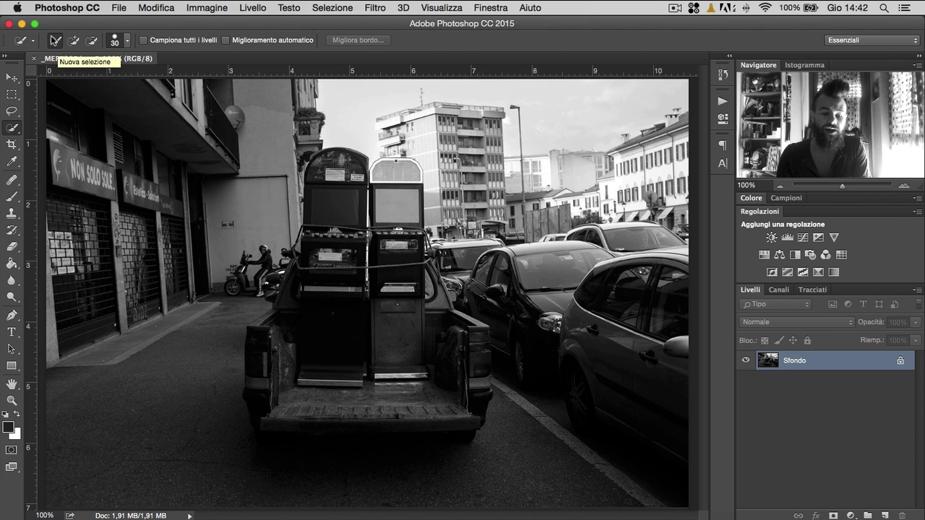
Step: Brush the pale wall, then start a fresh New Selection over the road left of the truck
left_click(264, 208)
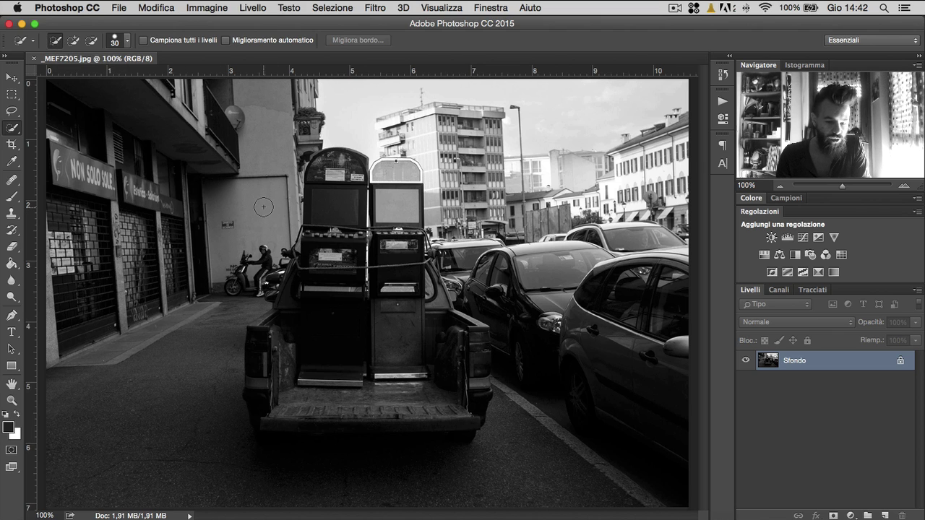
left_click_drag(256, 229, 267, 159)
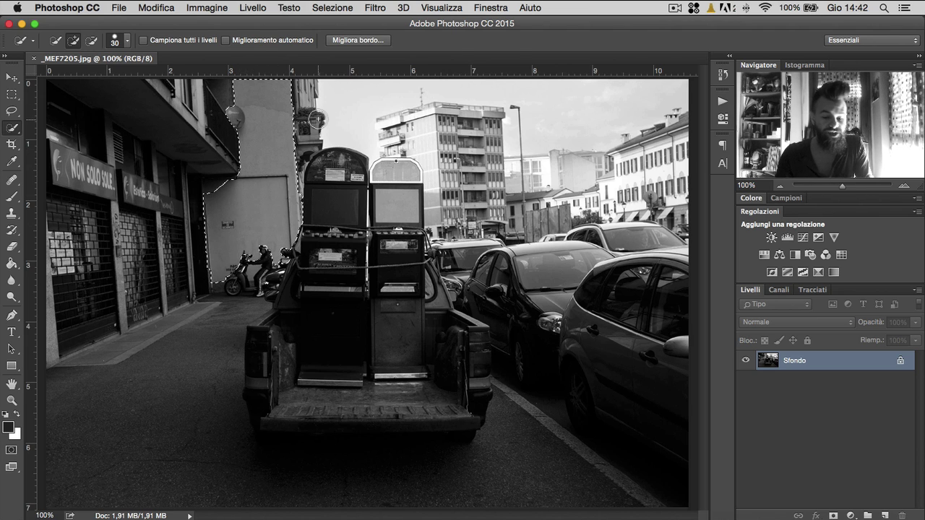
left_click(56, 44)
left_click(197, 394)
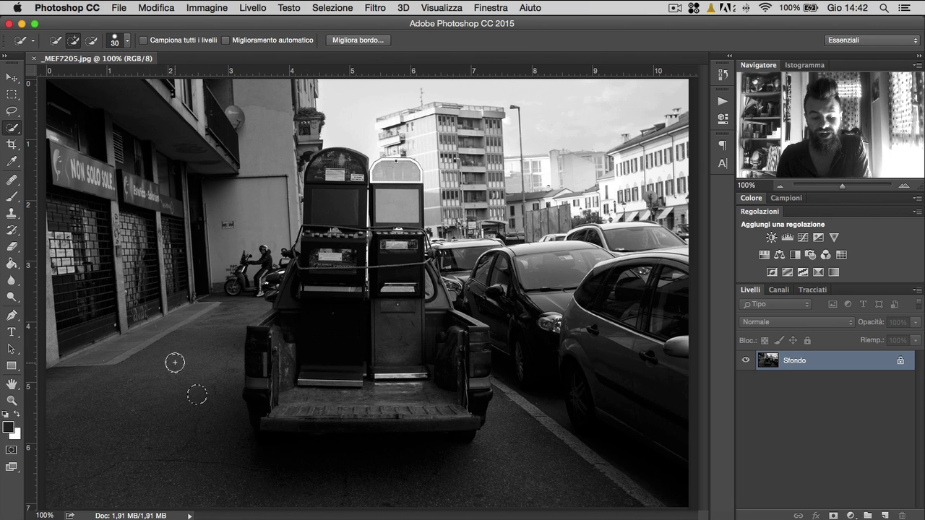
mouse_move(173, 364)
left_mouse_down()
mouse_move(173, 376)
mouse_move(202, 340)
mouse_move(180, 433)
left_mouse_up()
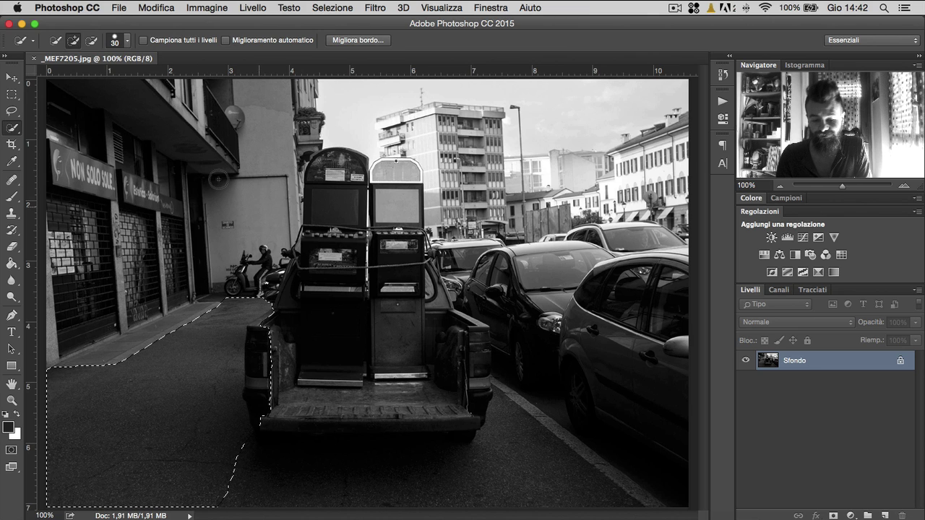
key("shift")
key("shift")
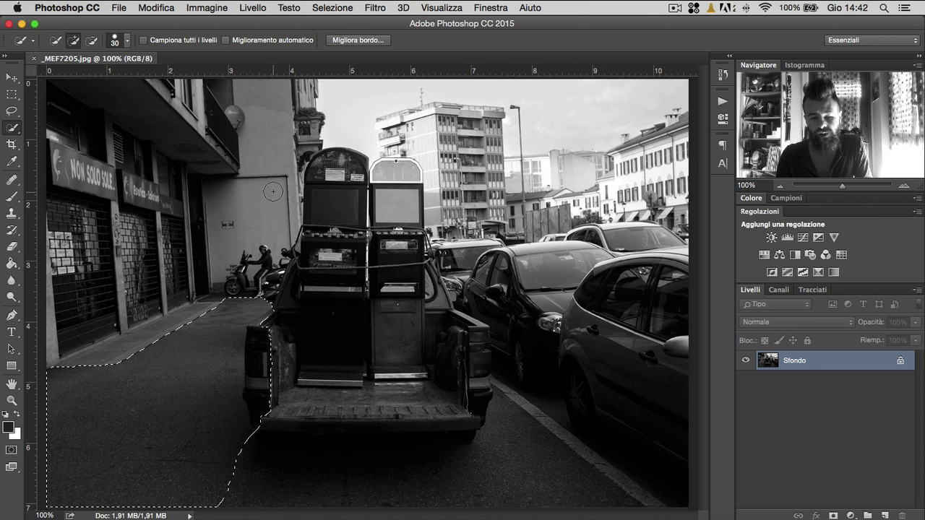
key("shift")
key("shift")
key("shift")
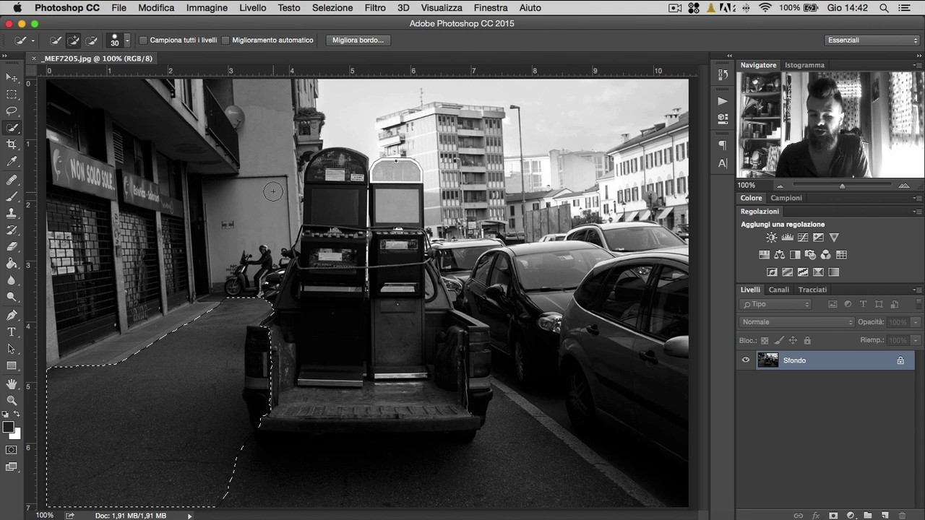
key("alt")
key("alt")
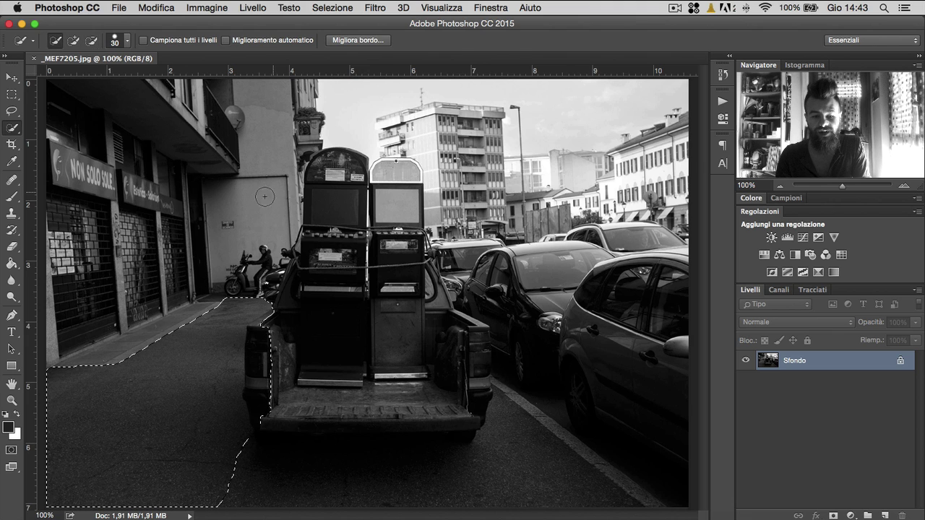
key("alt")
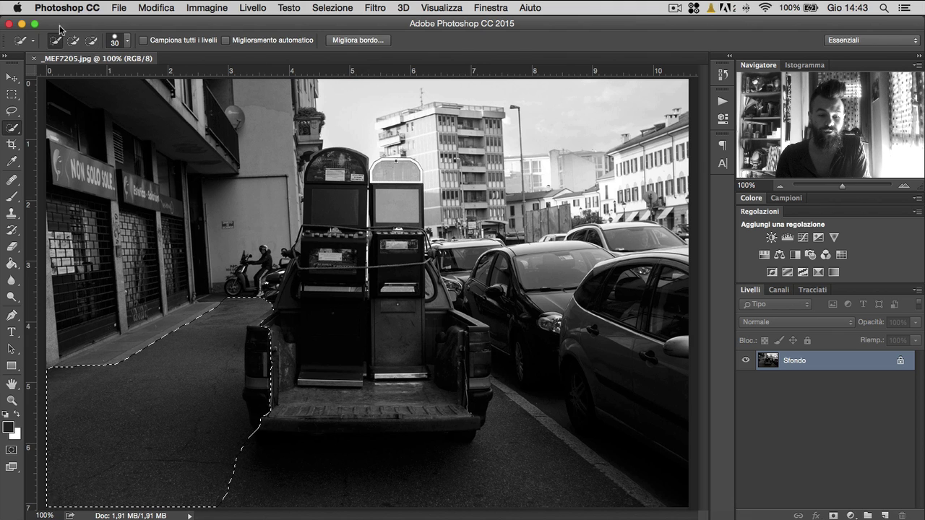
Step: Alt-subtract the road from the selection and deselect the leftovers
key("alt")
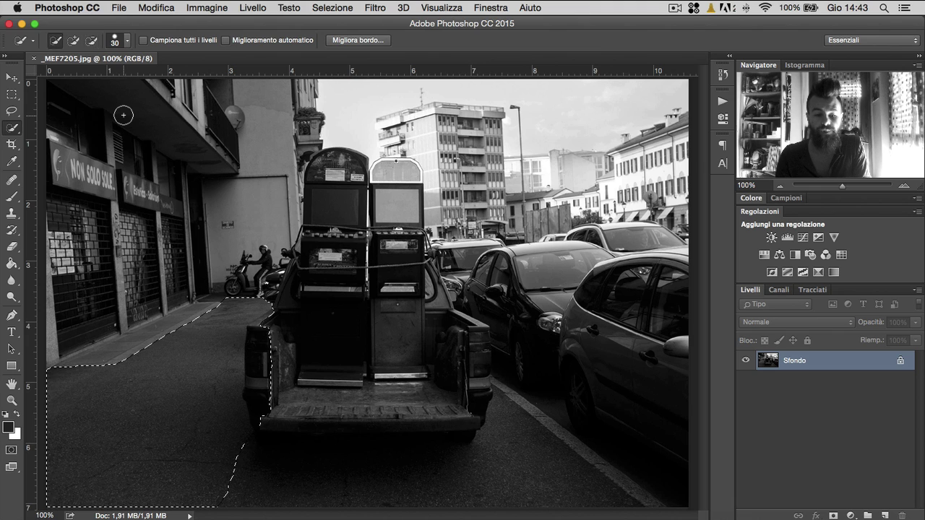
key("alt")
left_click(191, 350)
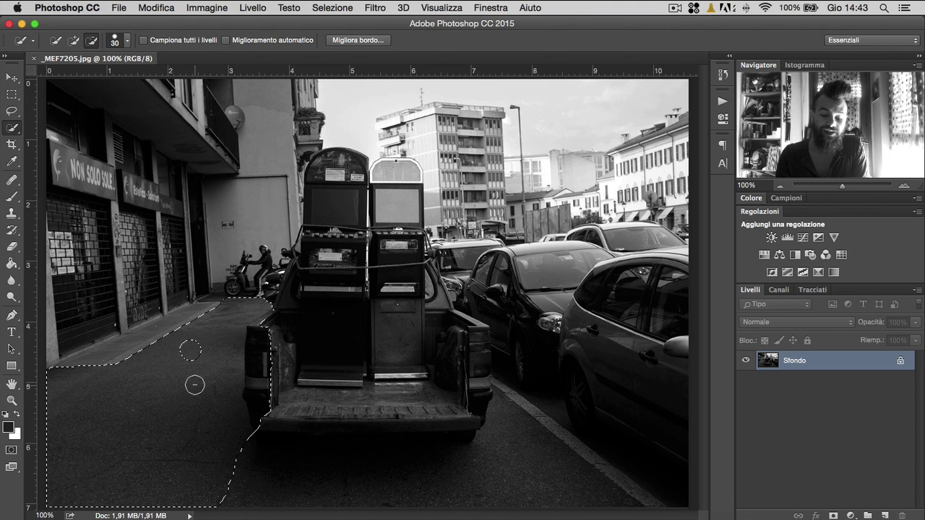
left_click(186, 389)
mouse_move(143, 429)
left_mouse_down()
mouse_move(192, 390)
mouse_move(244, 289)
mouse_move(185, 309)
left_mouse_up()
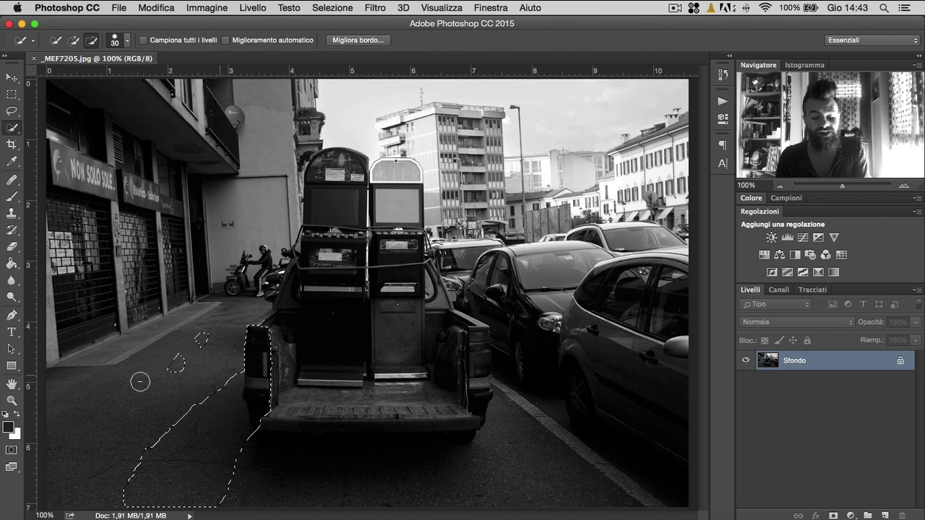
left_click_drag(196, 421, 235, 466)
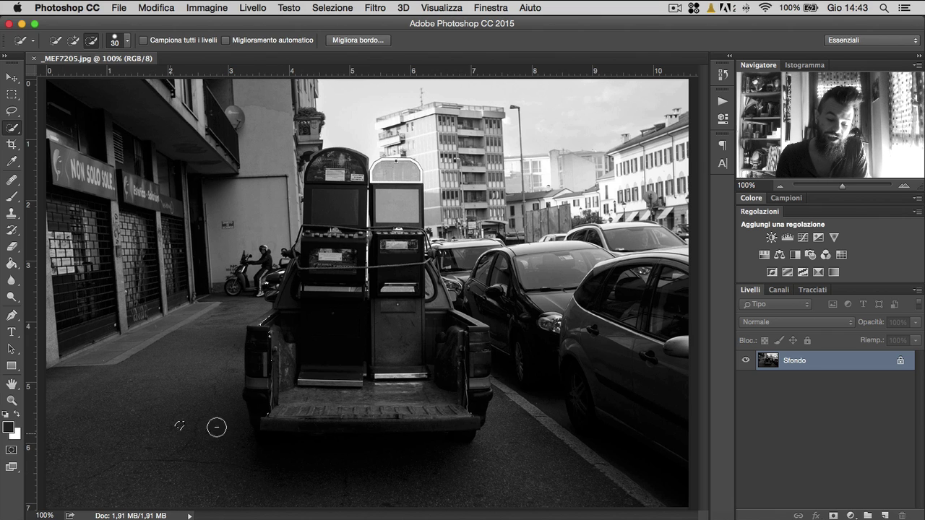
key("super+d")
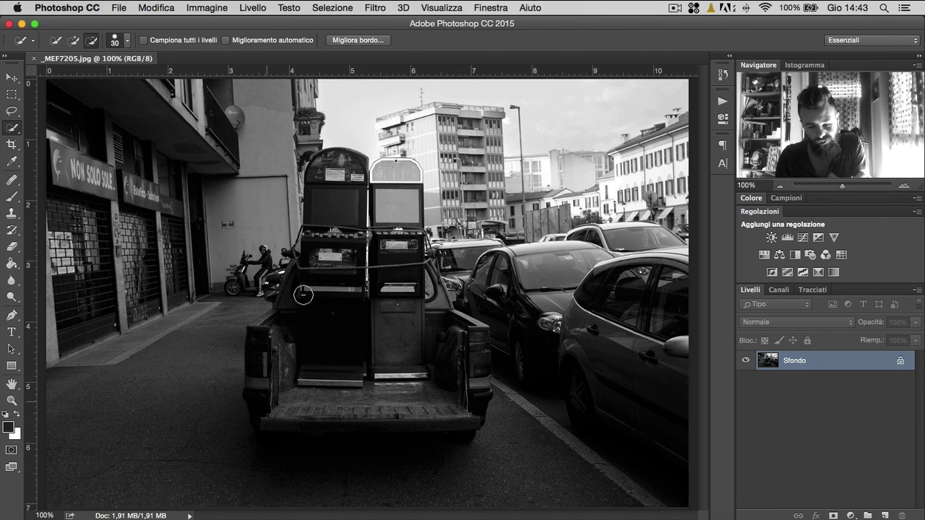
Step: Trial-select the left arcade machine and truck bed, then subtract it all away
key("alt")
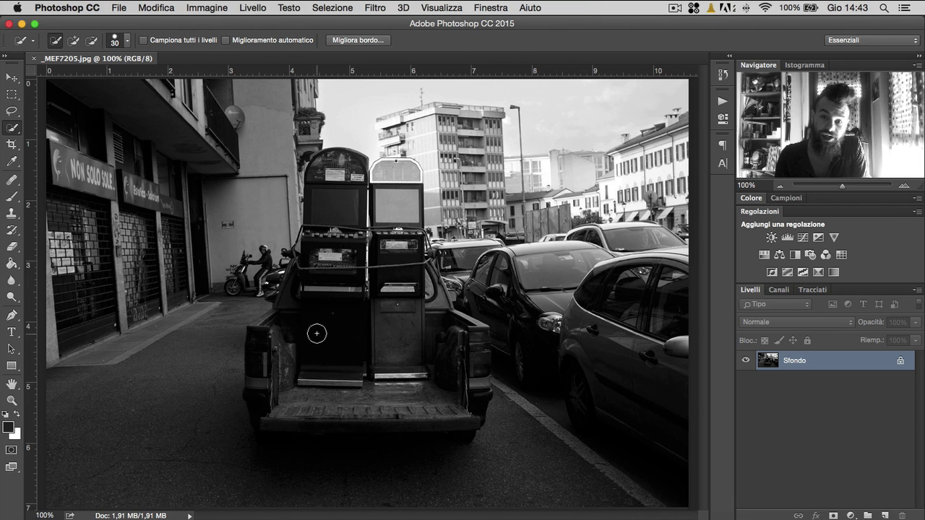
left_click_drag(325, 326, 327, 335)
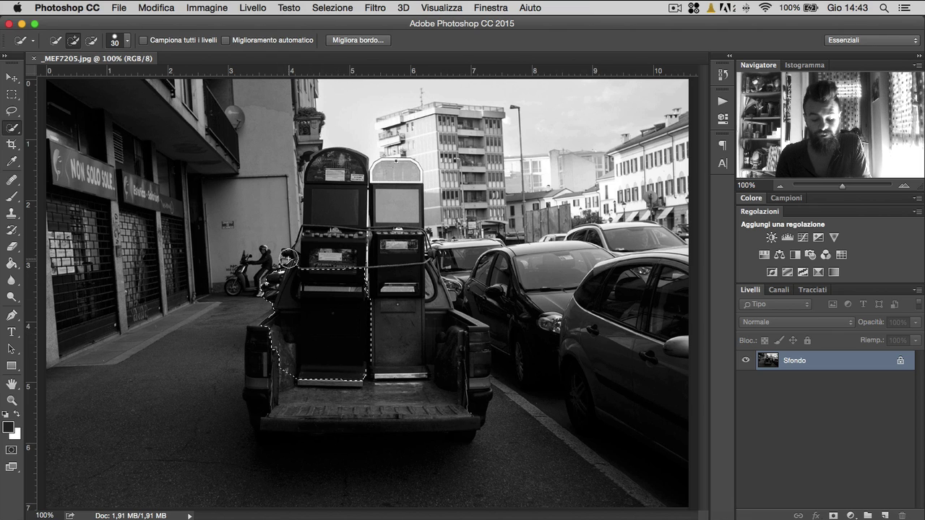
key("alt")
mouse_move(289, 233)
left_mouse_down()
mouse_move(264, 339)
mouse_move(321, 304)
left_mouse_up()
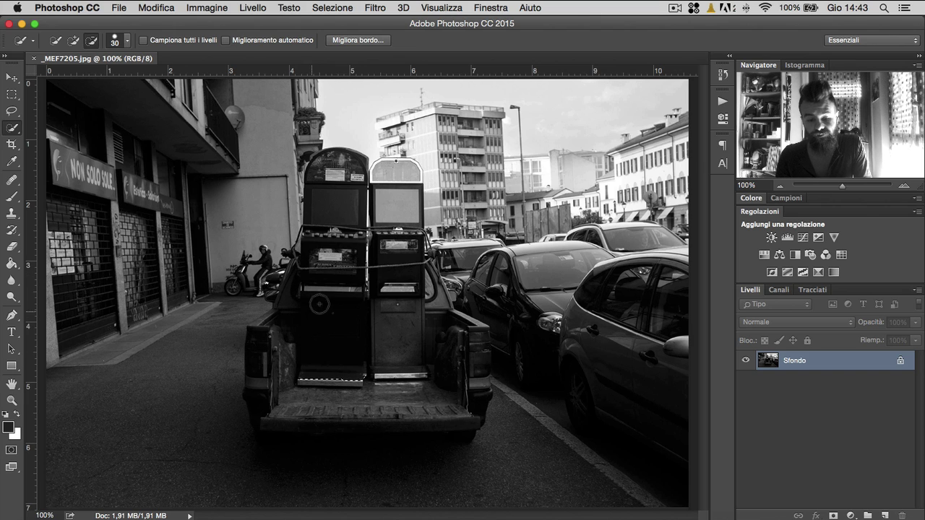
key("alt")
left_click_drag(316, 378, 371, 371)
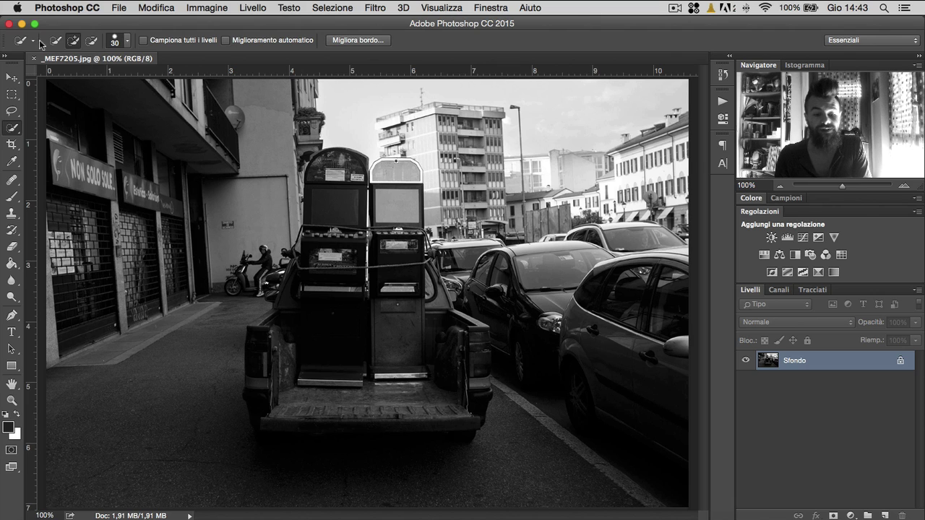
Step: Set the Quick Selection brush size (Dimensione) to 43 px in the brush picker
left_click(116, 41)
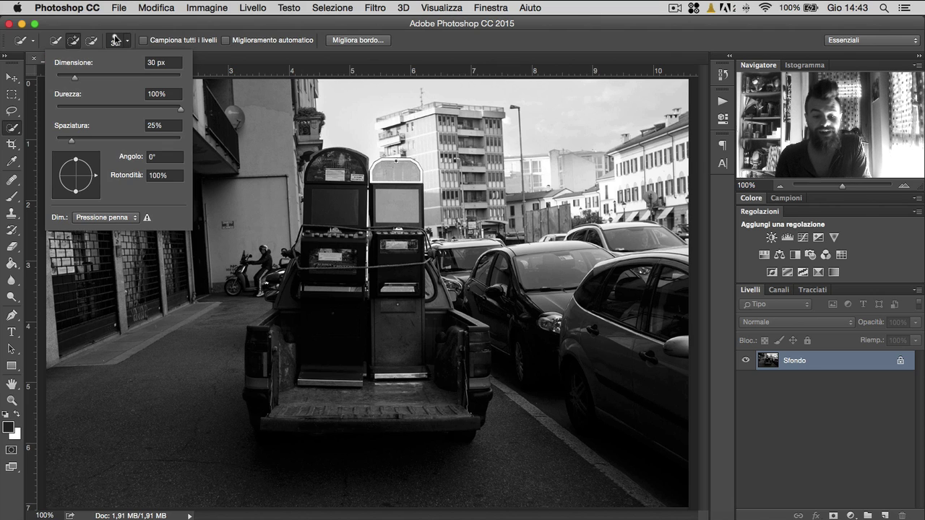
left_click_drag(73, 75, 82, 79)
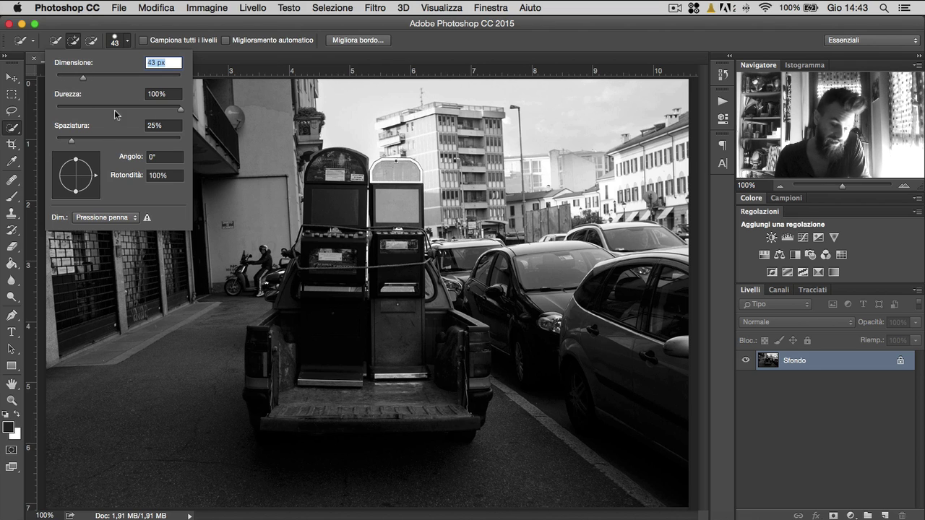
key("Return")
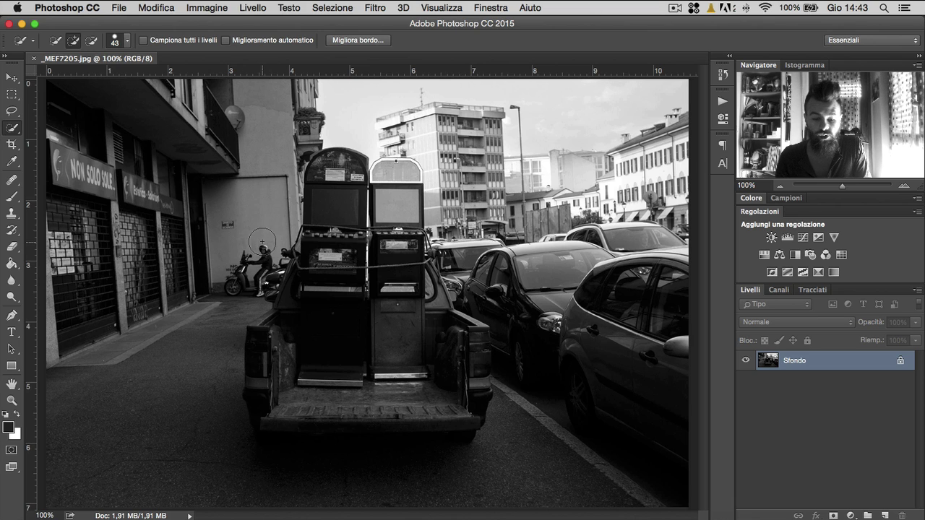
key("ctrl+alt")
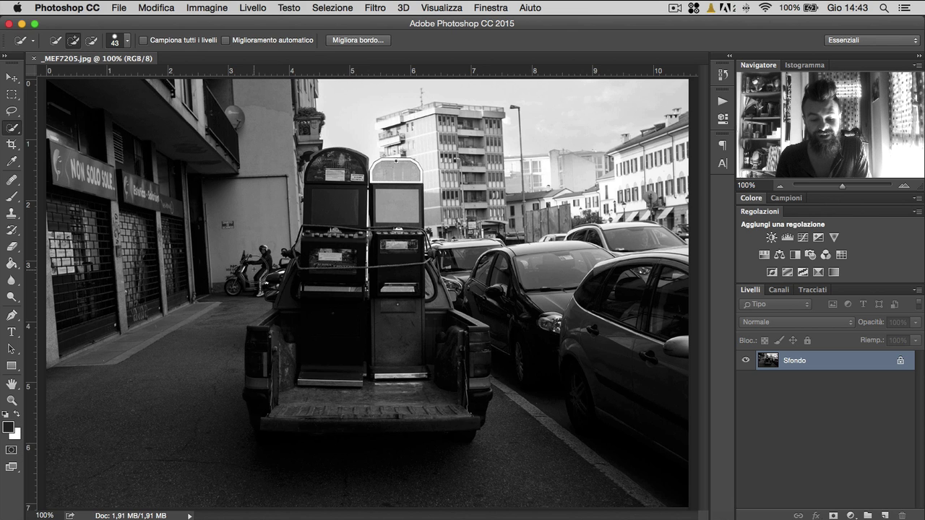
Step: Resize the brush on the canvas to about 168 px with 0% hardness
left_click_drag(256, 244, 256, 241)
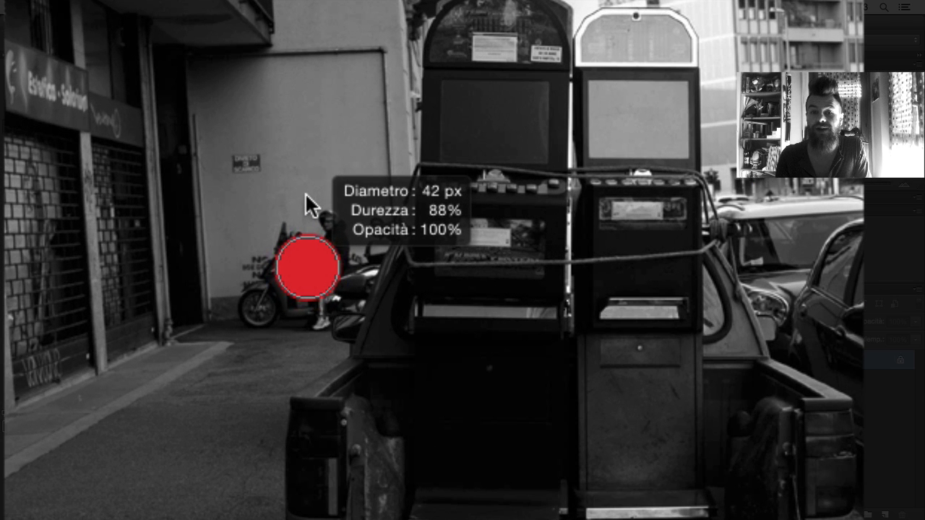
left_click_drag(305, 194, 303, 130)
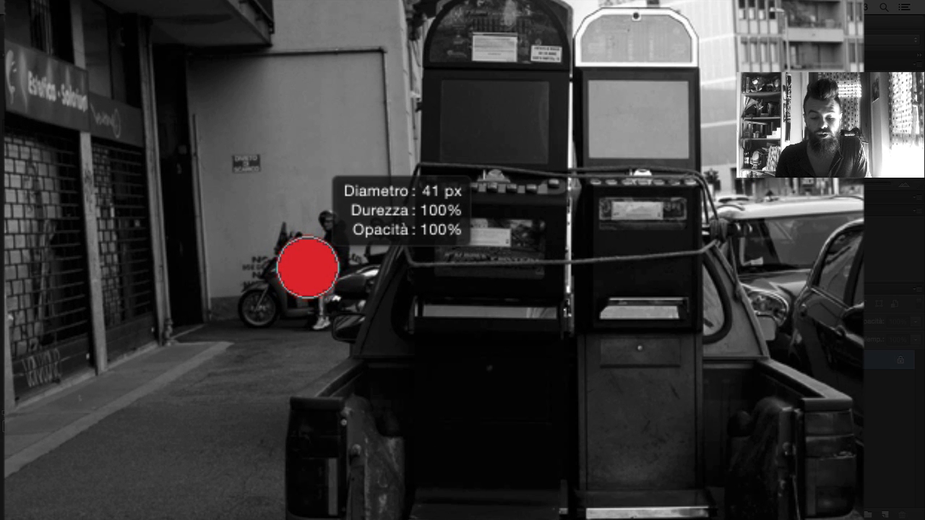
left_click_drag(308, 267, 297, 150)
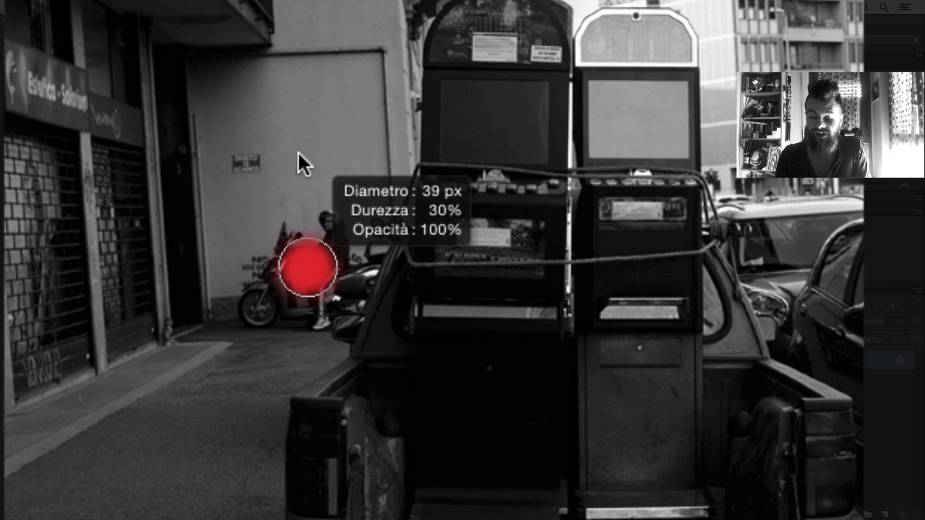
left_click_drag(297, 334, 307, 517)
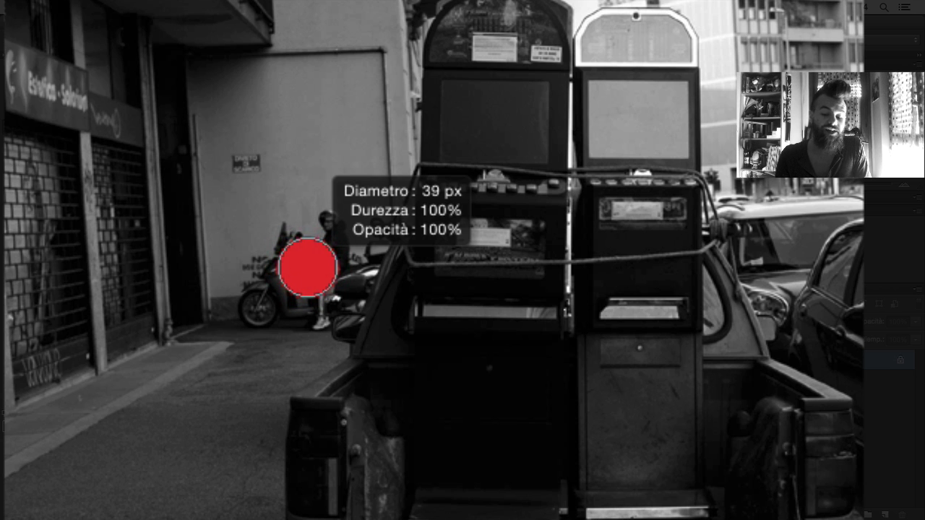
left_click_drag(308, 267, 309, 268)
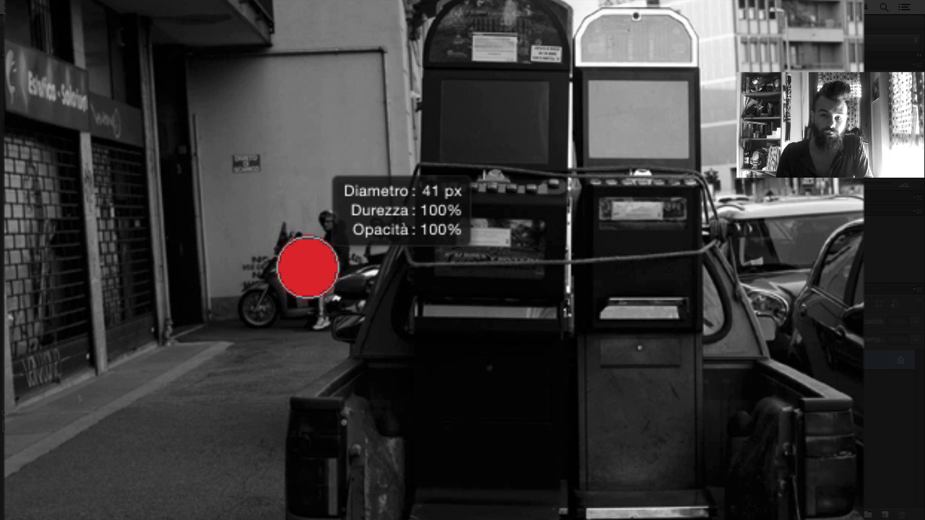
left_click_drag(306, 513, 300, 110)
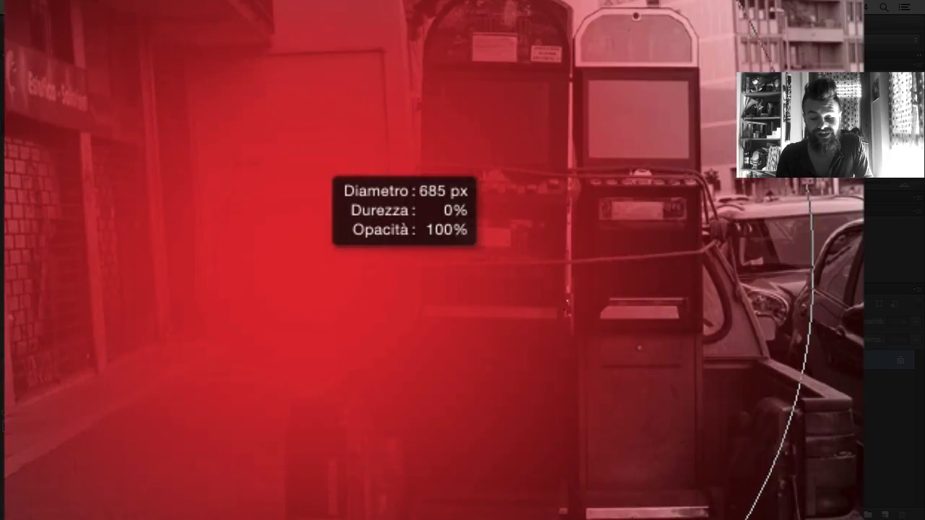
left_click_drag(308, 267, 477, 268)
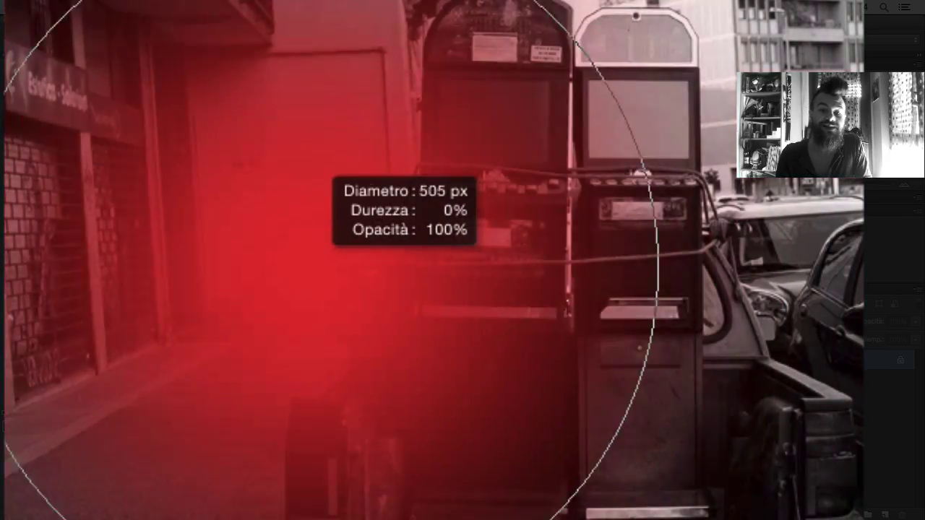
left_click_drag(332, 187, 266, 238)
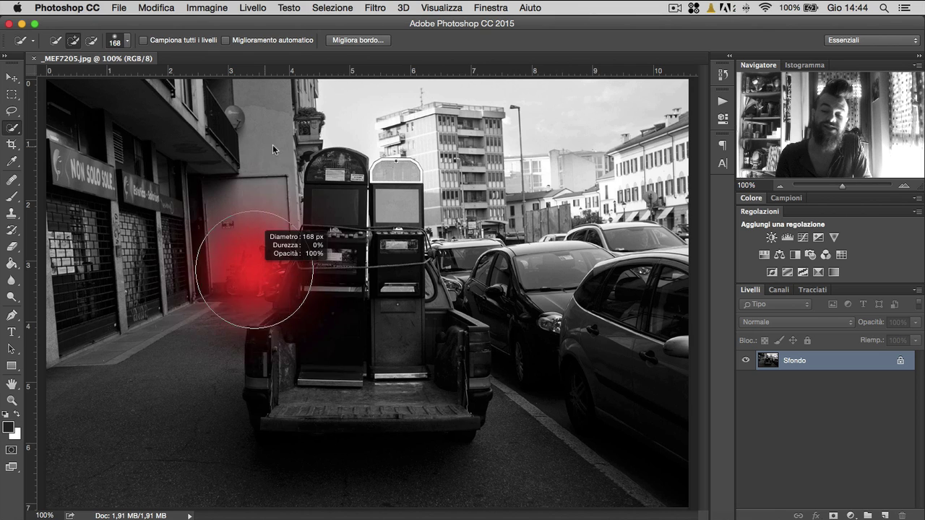
Step: Shrink the brush to 132 px, test-select the truck bed, then deselect
left_click_drag(258, 145, 244, 147)
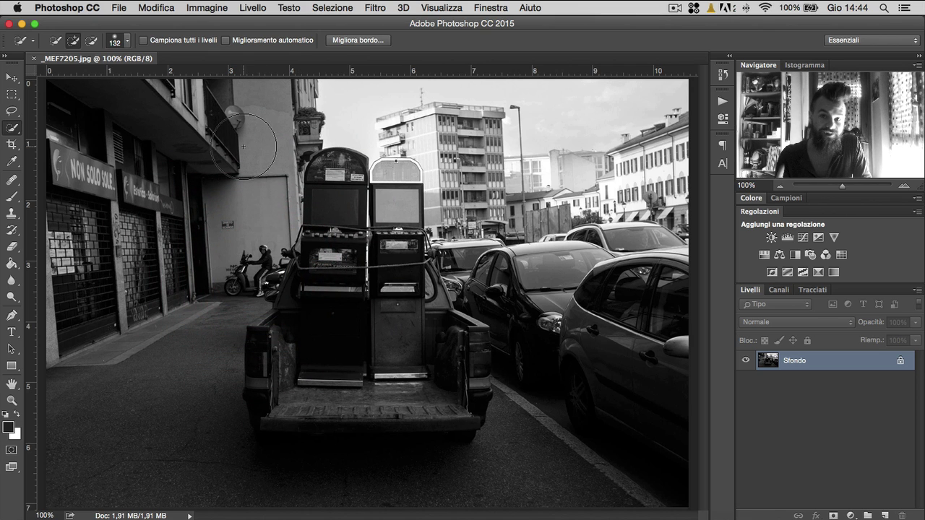
left_click(335, 325)
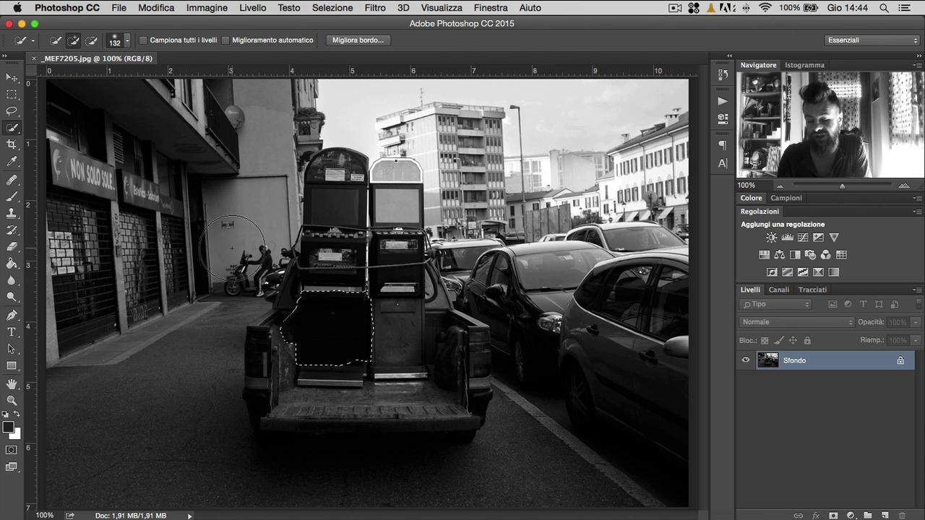
left_click_drag(299, 315, 274, 324)
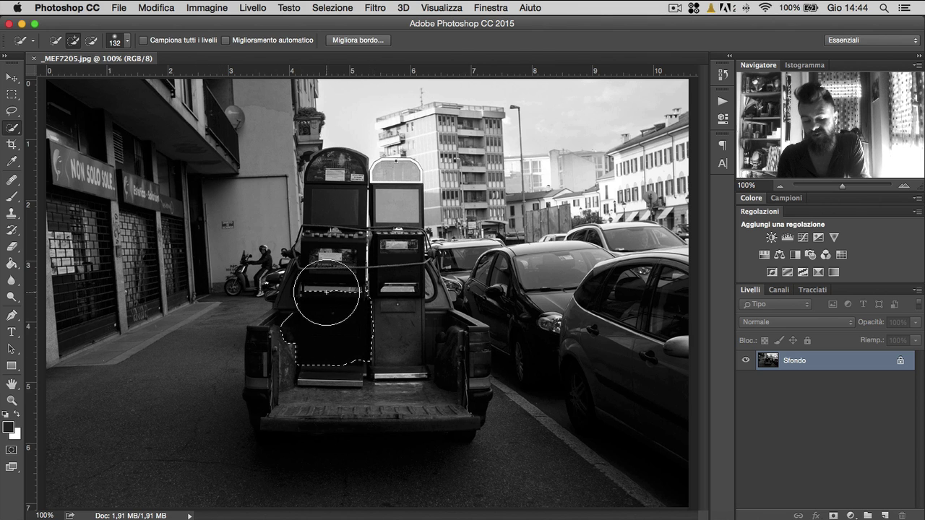
key("m")
key("ctrl+d")
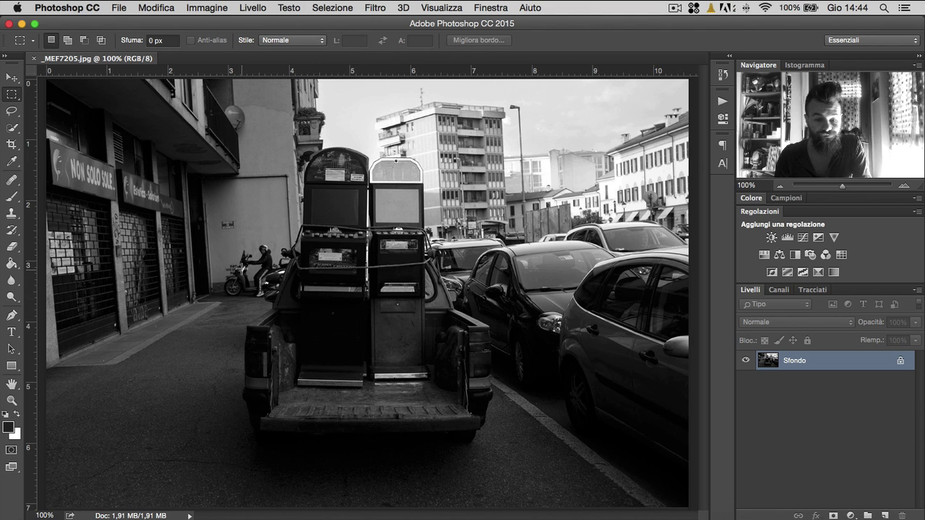
left_click(13, 127)
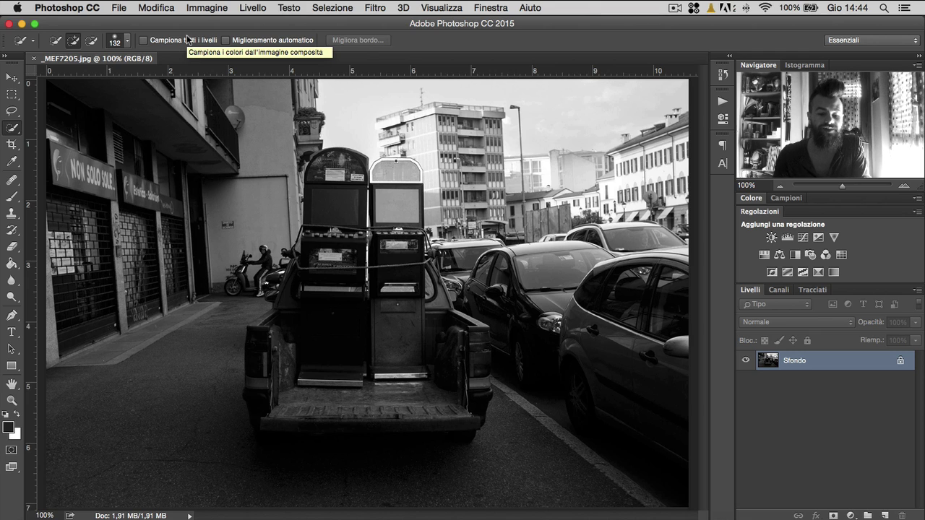
Step: Enable Campiona tutti i livelli and Miglioramento automatico, test on the truck's load, then deselect
left_click(144, 40)
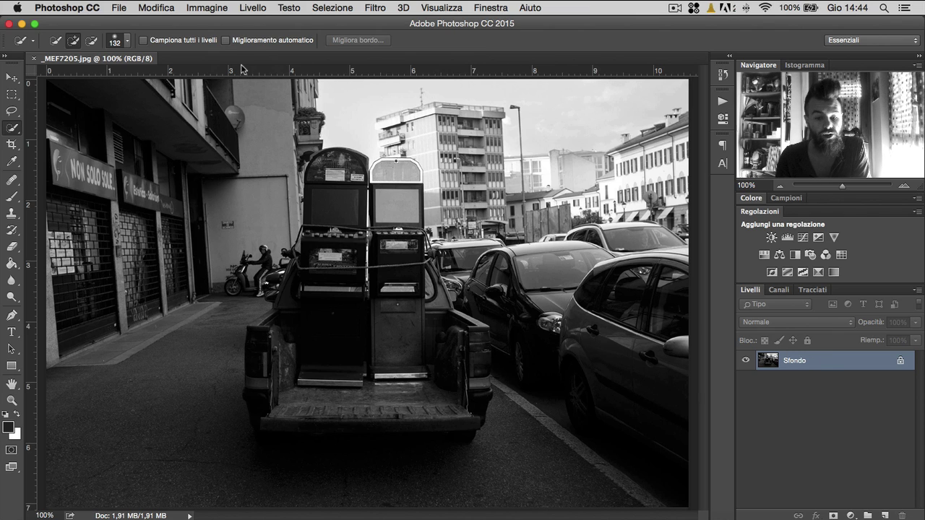
left_click(243, 41)
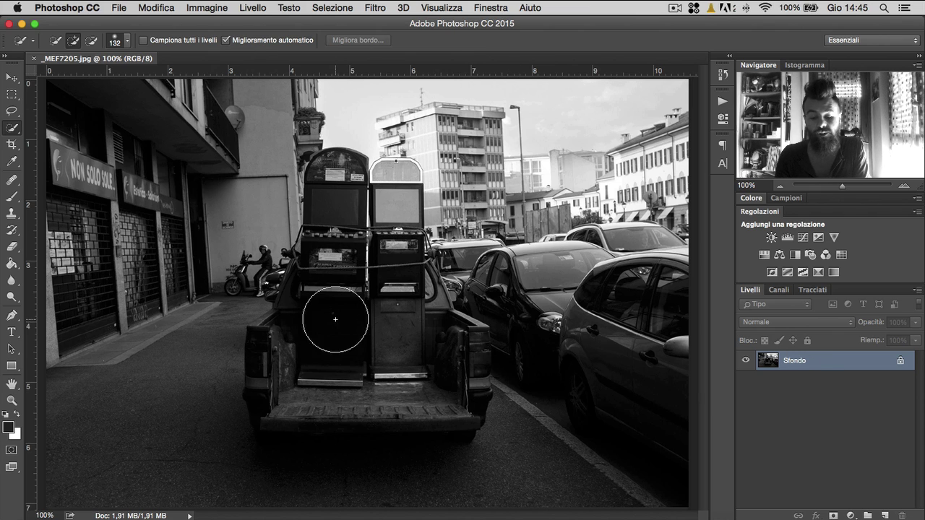
left_click_drag(330, 320, 315, 333)
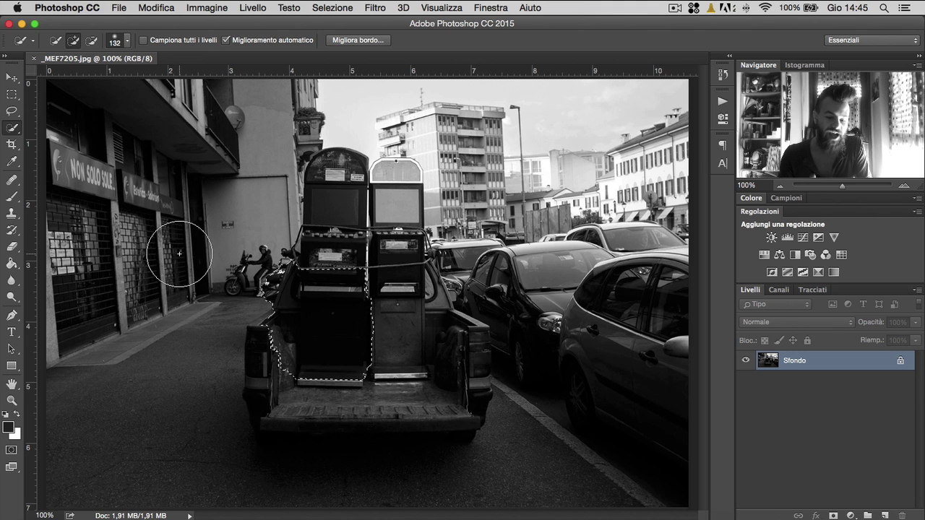
key("m")
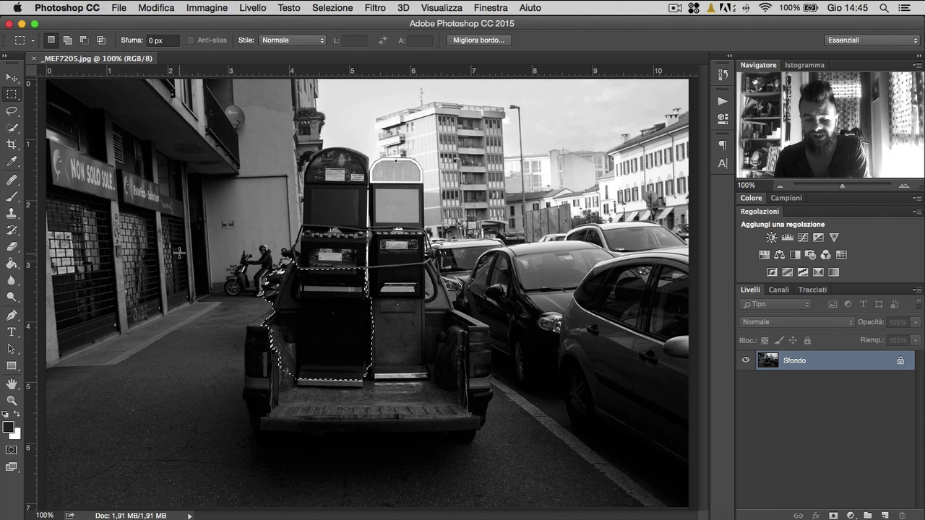
left_click(195, 229)
Step: Reselect the Quick Selection tool after viewing its alternative selection tools
left_click(12, 128)
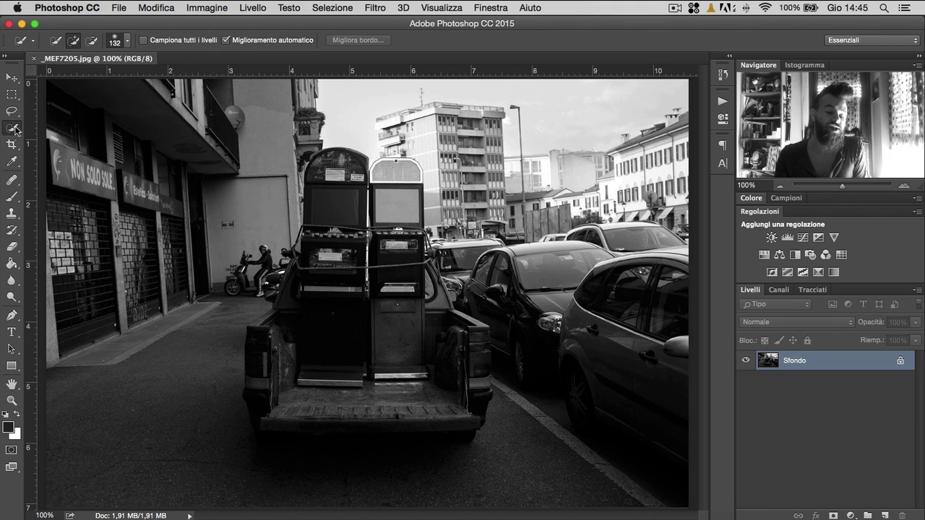
right_click(12, 128)
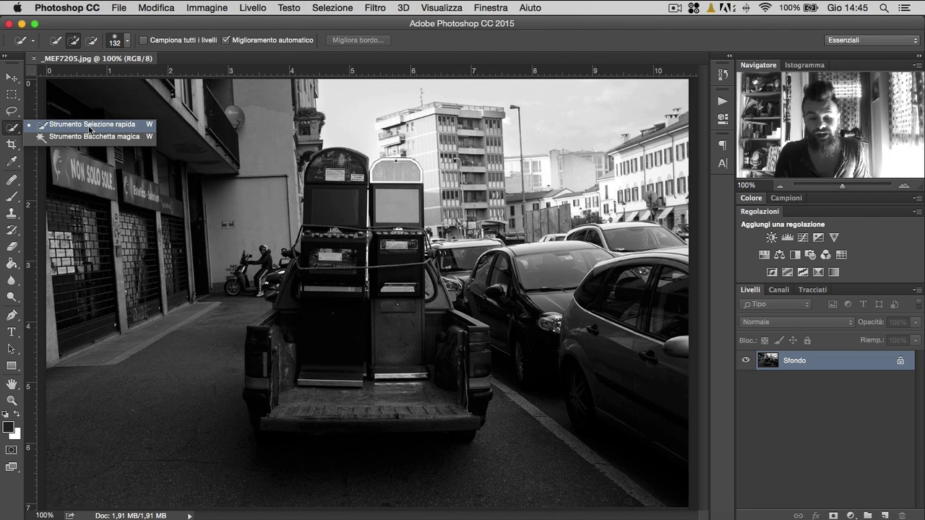
left_click(90, 128)
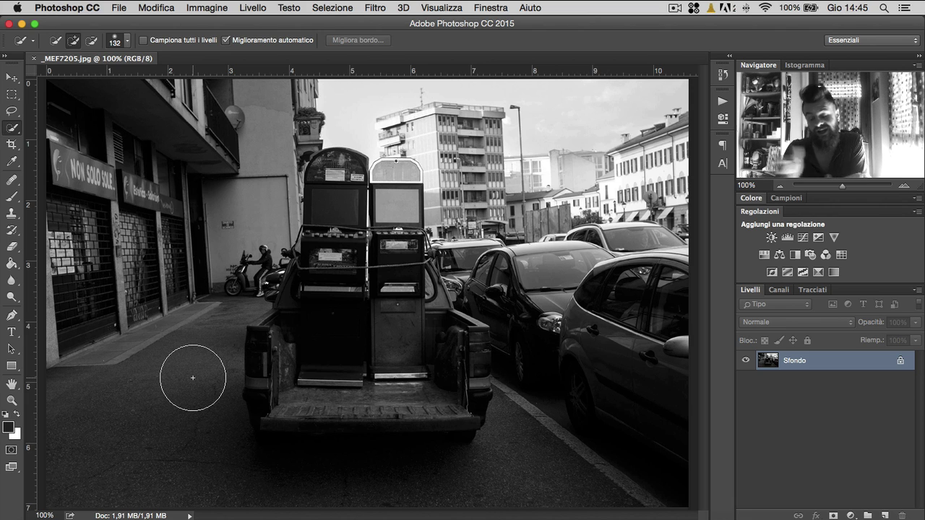
Step: Trial-select the pavement left and road below-right of the truck, then clear it
left_click(193, 378)
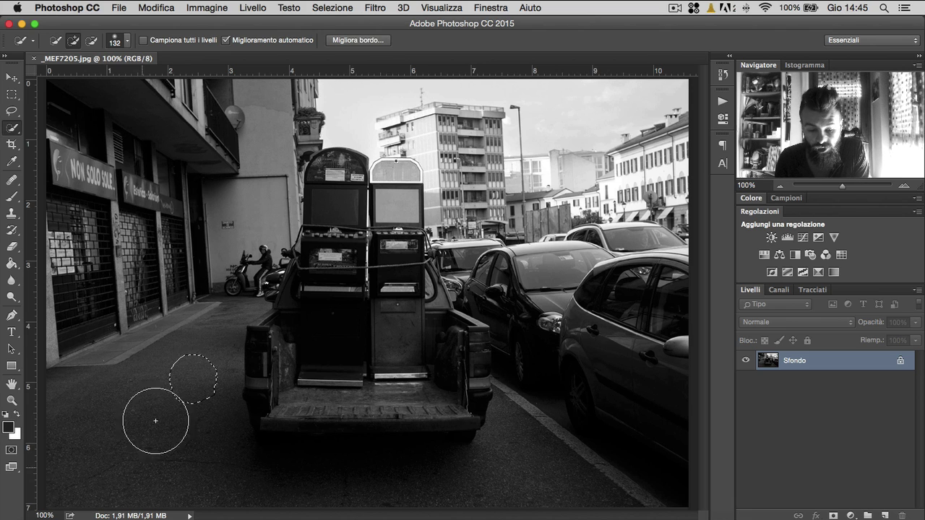
mouse_move(186, 390)
left_mouse_down()
mouse_move(202, 335)
mouse_move(214, 331)
mouse_move(99, 396)
mouse_move(93, 423)
mouse_move(266, 469)
left_mouse_up()
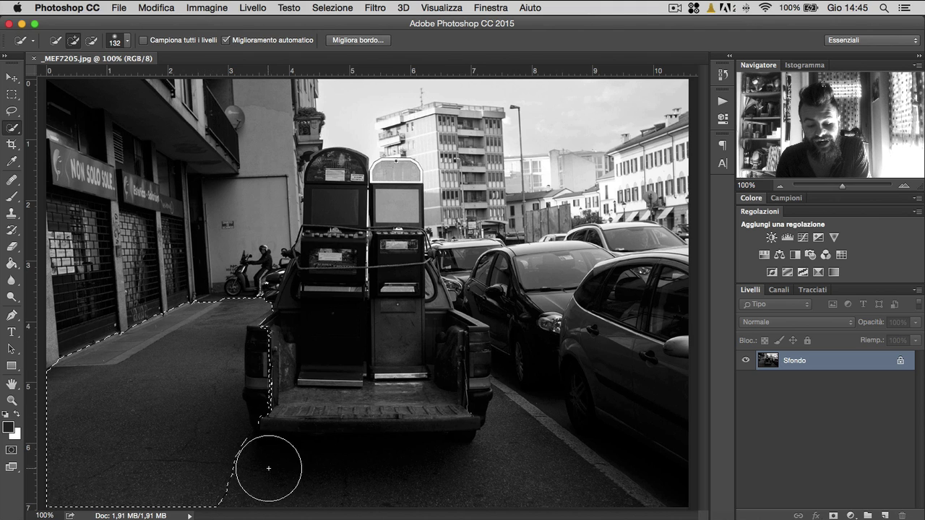
mouse_move(442, 474)
left_mouse_down()
mouse_move(532, 479)
mouse_move(386, 471)
mouse_move(337, 392)
mouse_move(306, 480)
mouse_move(371, 444)
left_mouse_up()
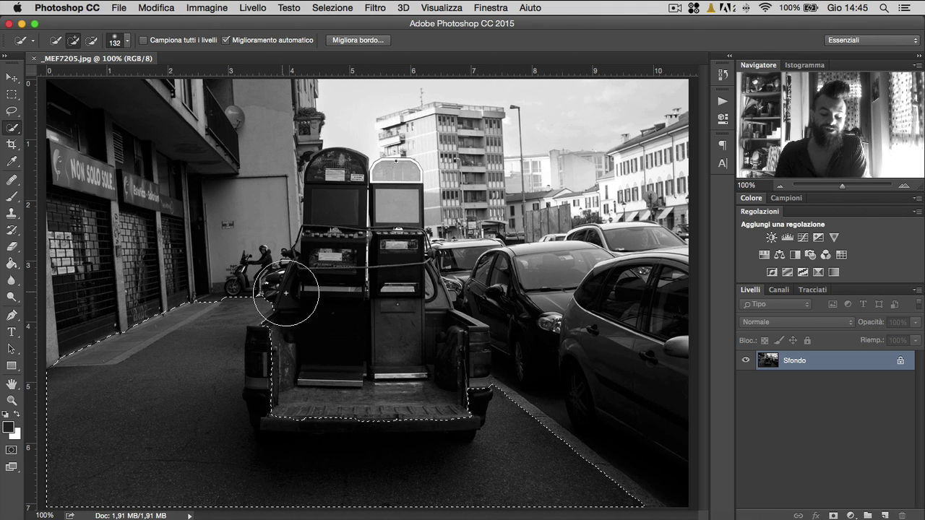
key("ctrl+d")
left_click(11, 95)
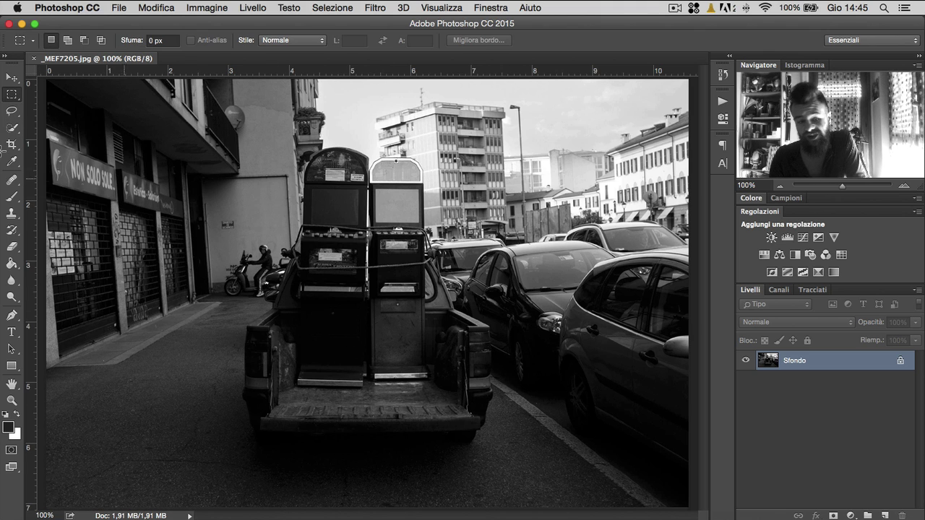
left_click_drag(11, 128, 82, 146)
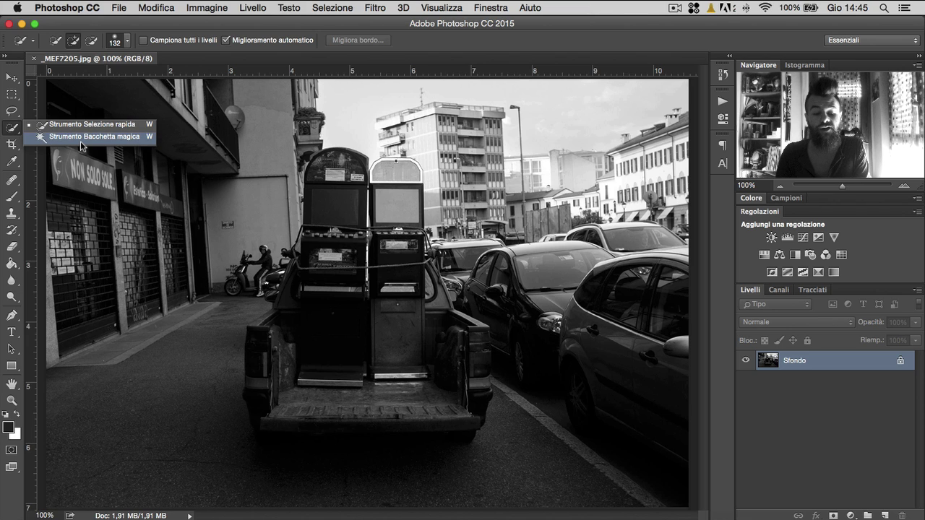
left_click(81, 137)
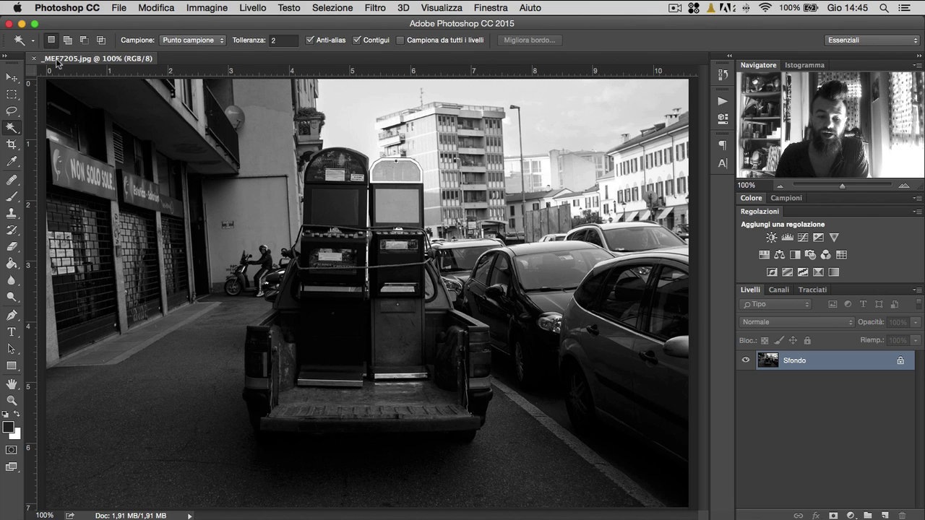
left_click(271, 130)
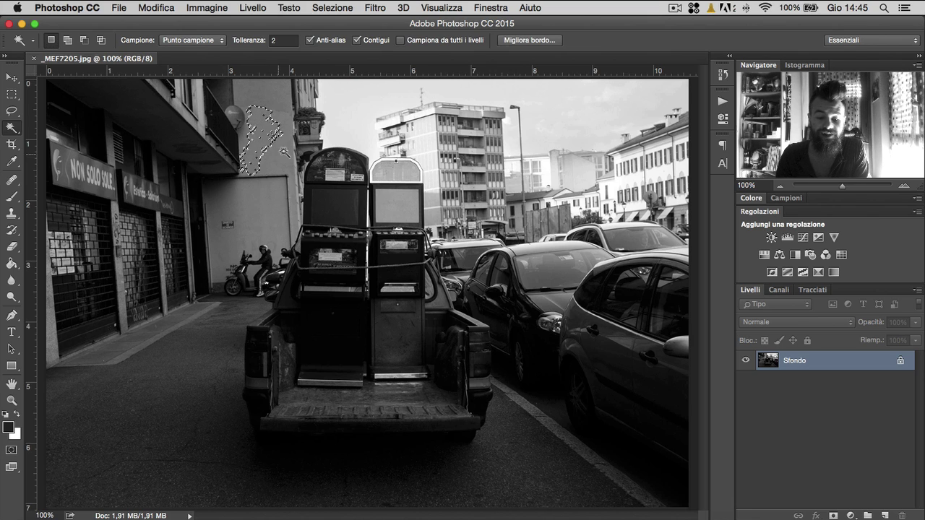
left_click(243, 205, "shift")
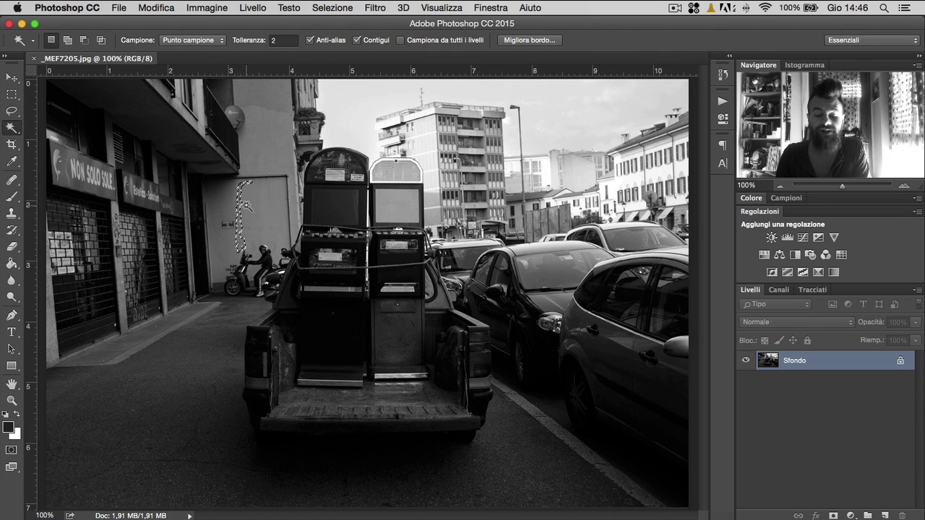
left_click(262, 211, "shift")
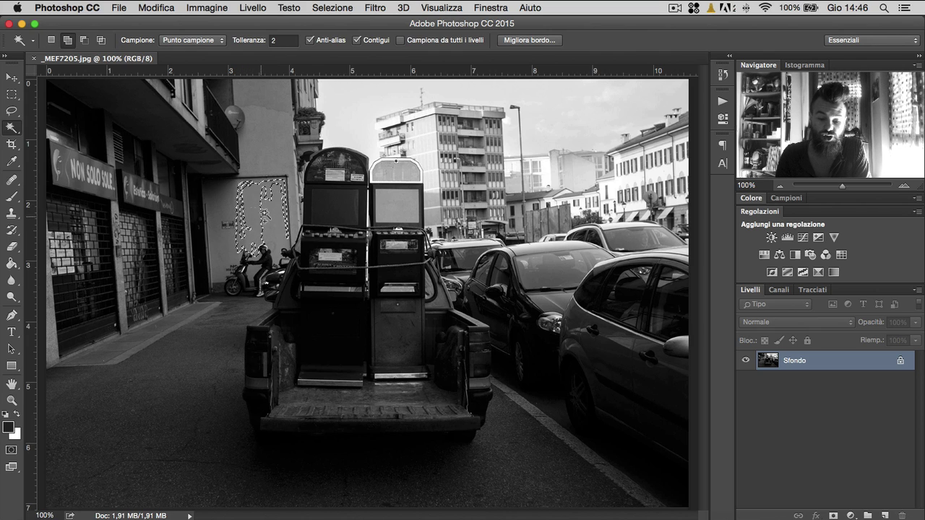
left_click(283, 213, "shift")
left_click(218, 225, "shift")
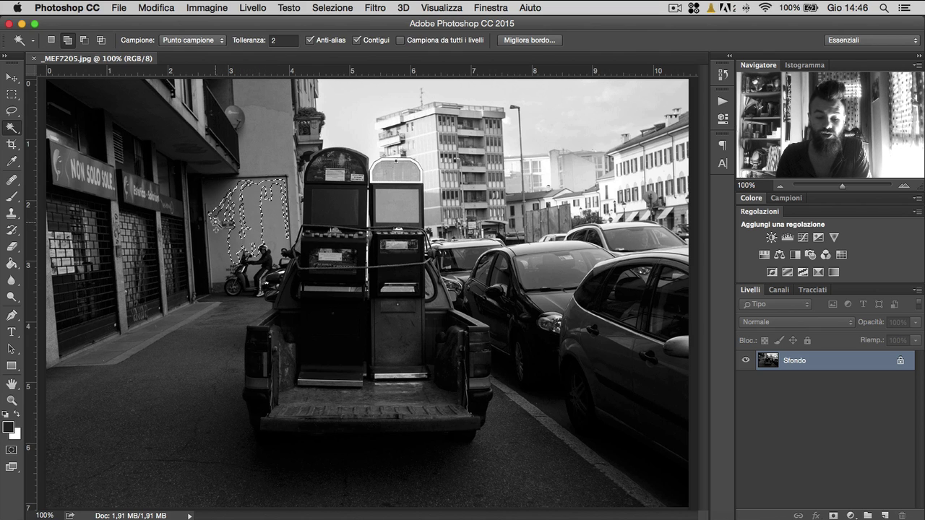
left_click(218, 241, "shift")
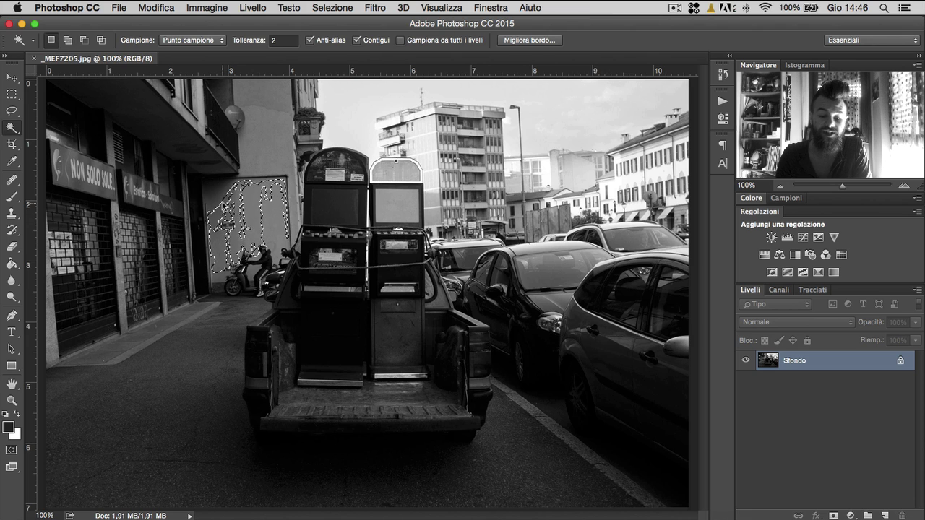
left_click(246, 217, "shift")
left_click(272, 216, "shift")
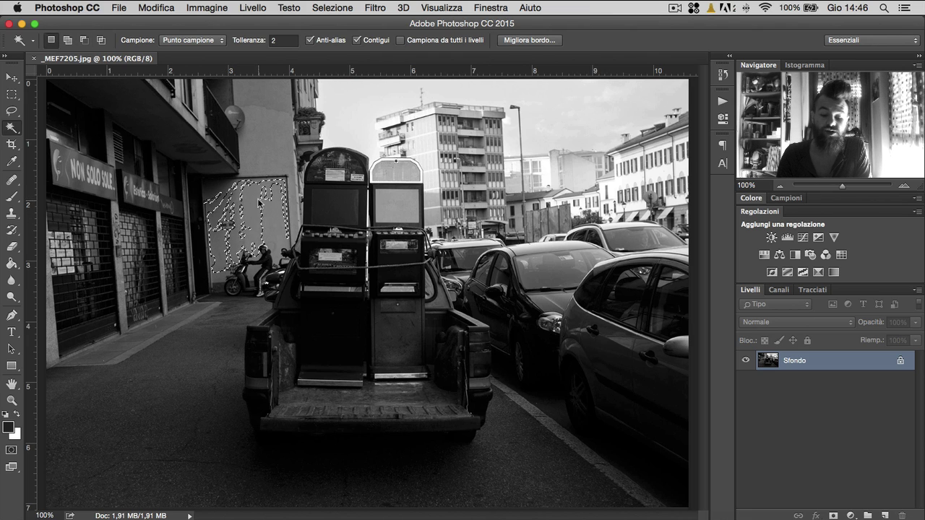
left_click(272, 217, "alt")
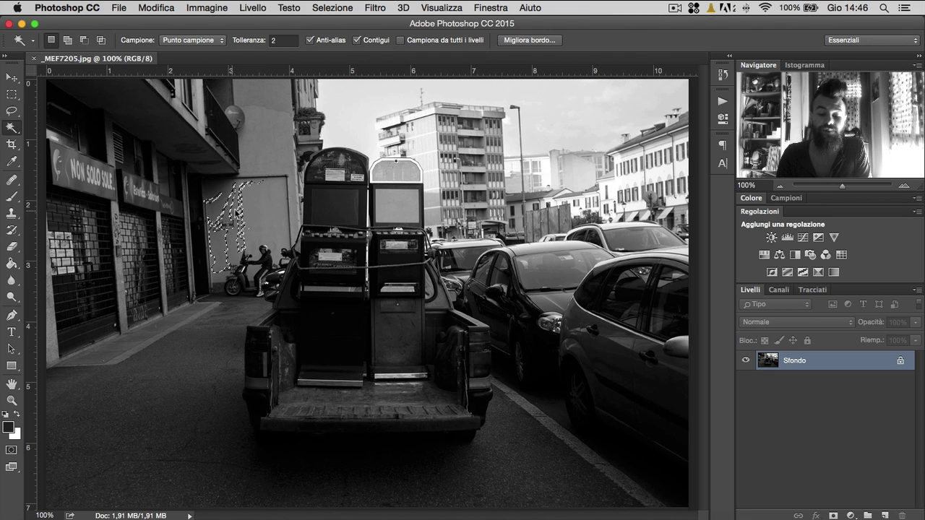
key("ctrl+d")
key("m")
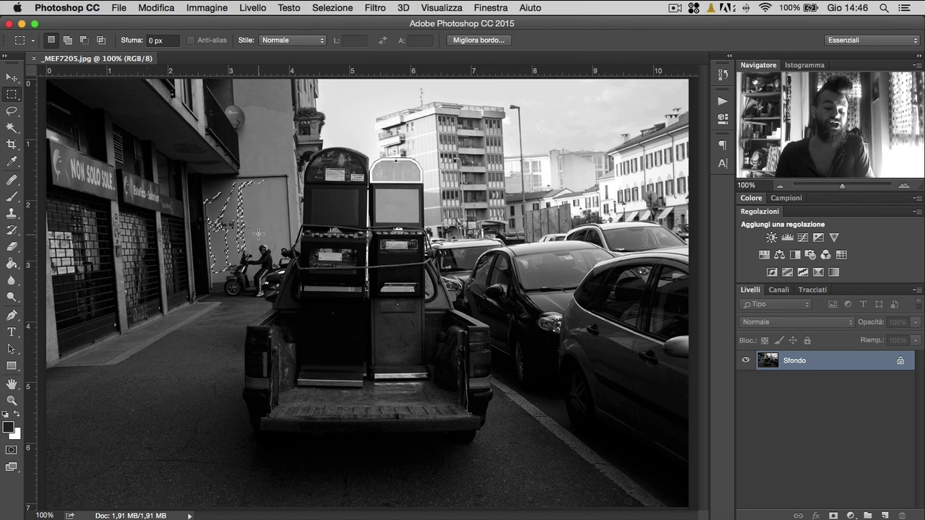
Step: Try Magic Wand selections of the wall left of the machines, then clear them
left_click(11, 143)
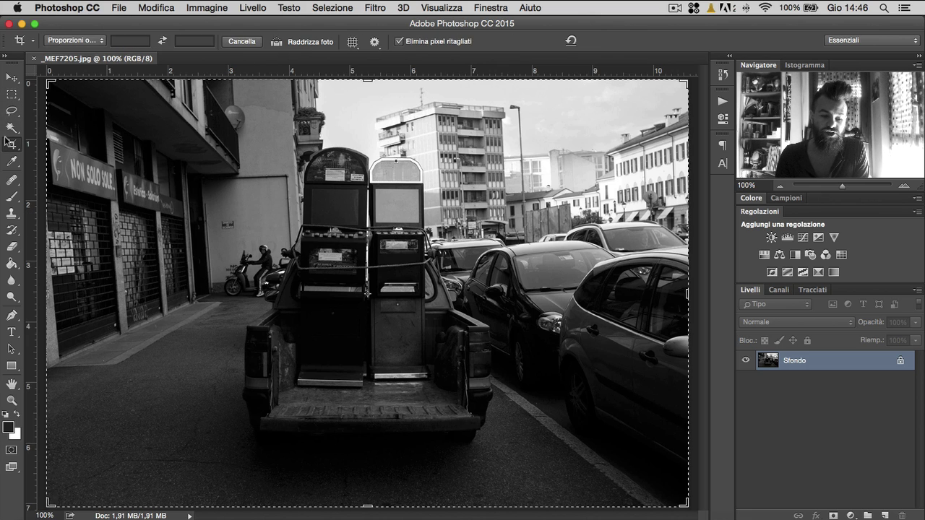
left_click(10, 128)
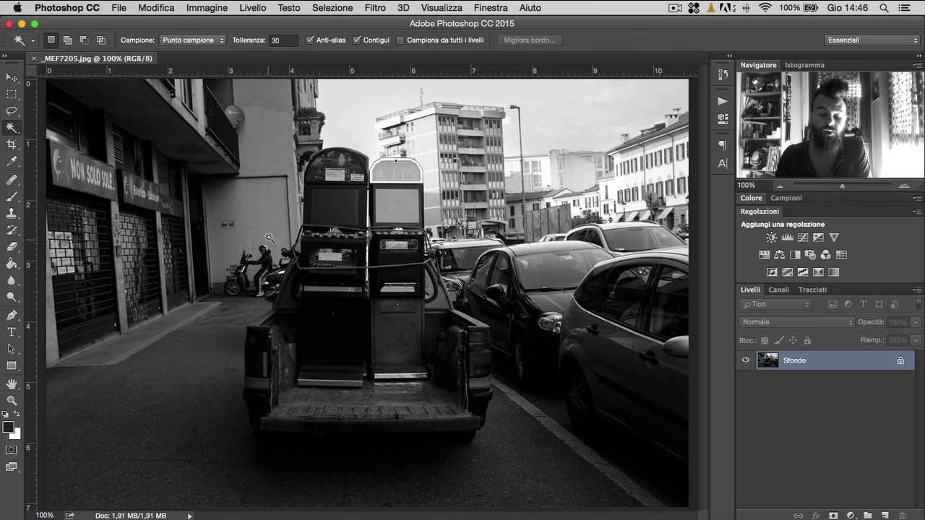
left_click(260, 197)
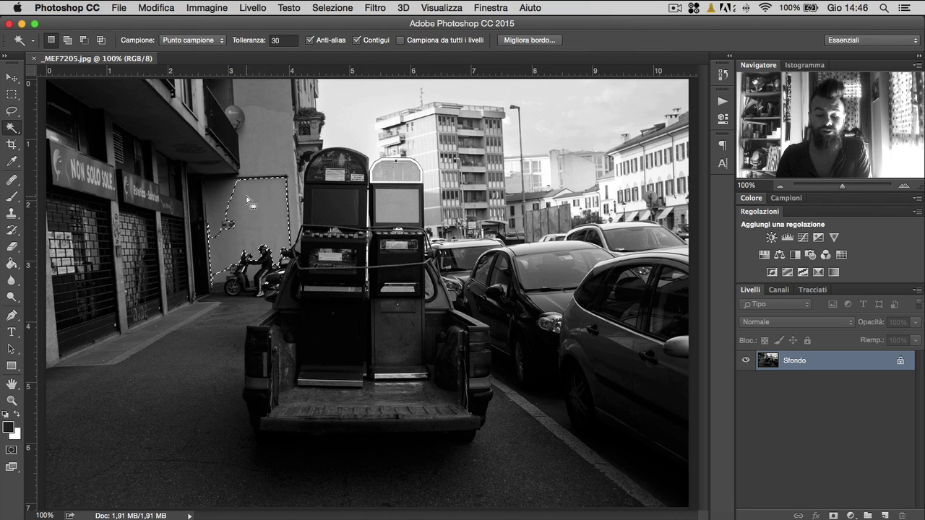
key("ctrl+d")
type("2")
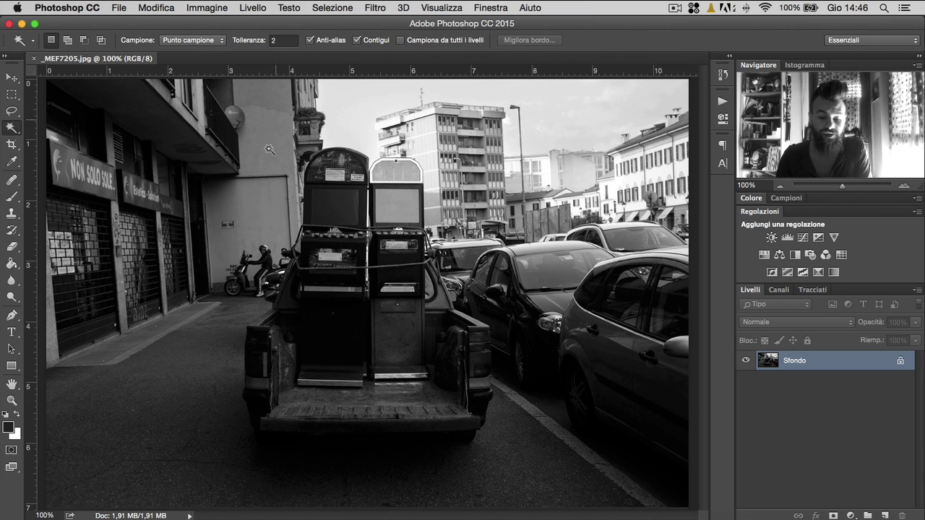
left_click(261, 224)
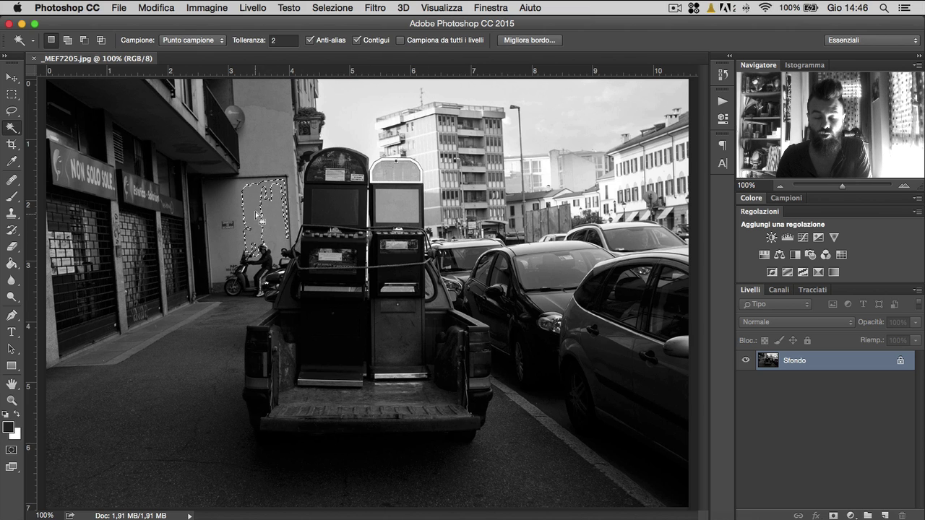
left_click(11, 94)
left_click(245, 143)
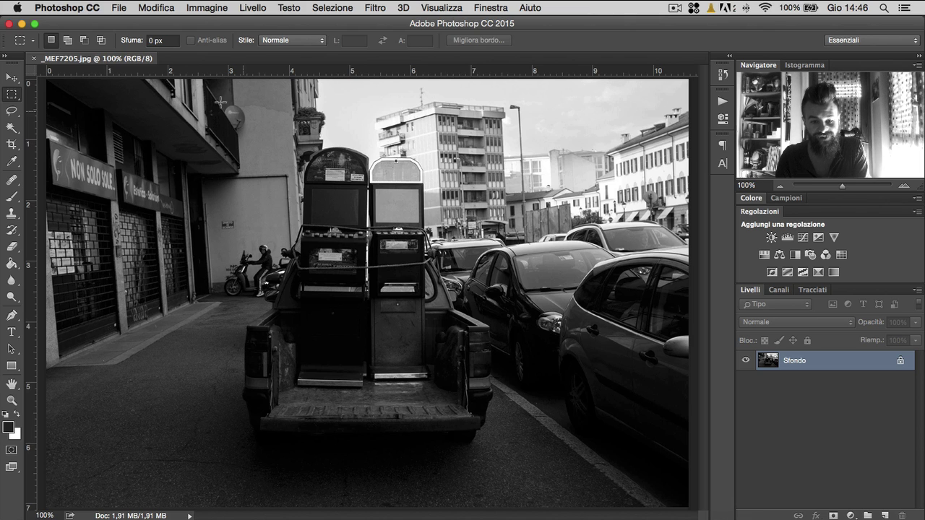
Step: Select the grey wall left of the truck, adding the upper strip, then subtracting the upper wall
left_click(12, 127)
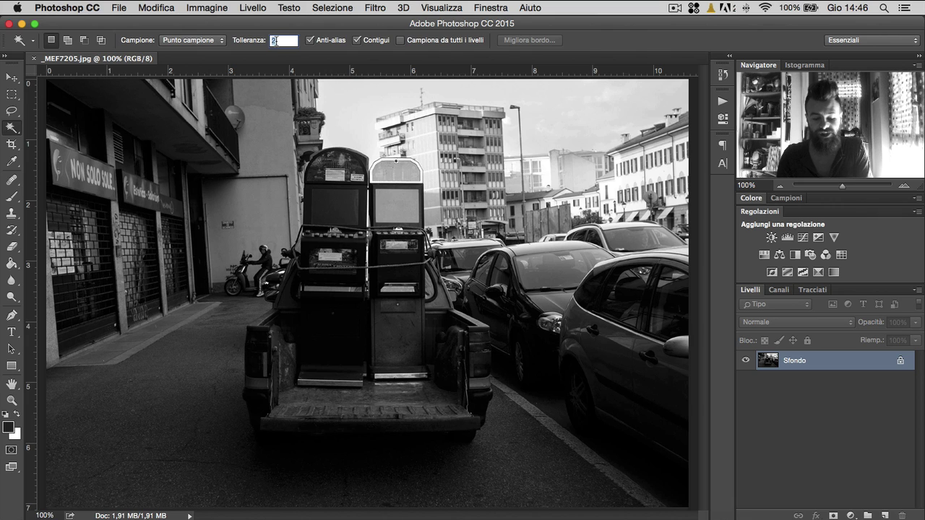
type("40")
left_click(258, 200)
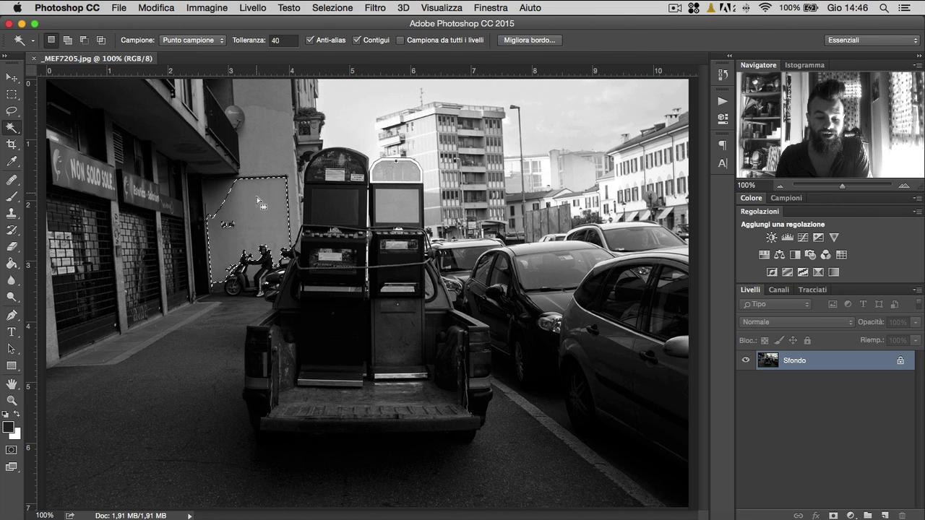
left_click(222, 202, "shift")
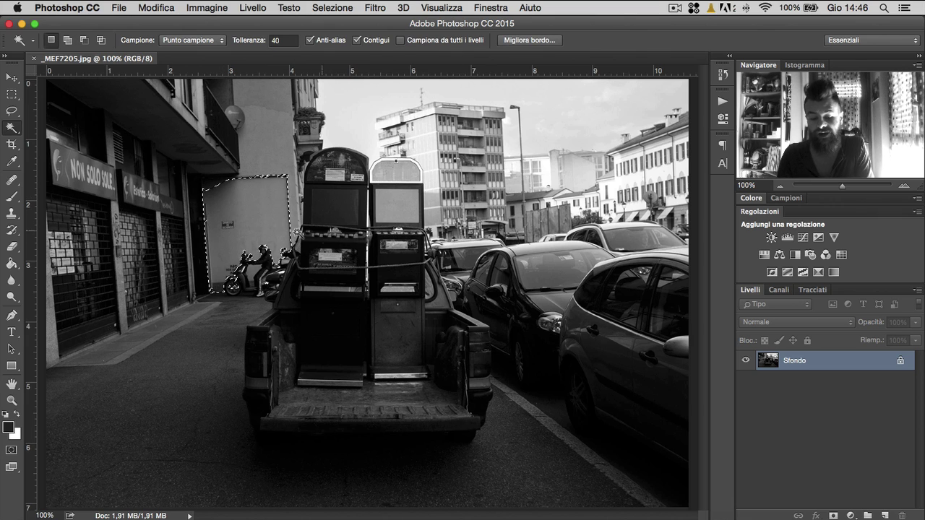
left_click(270, 165, "shift")
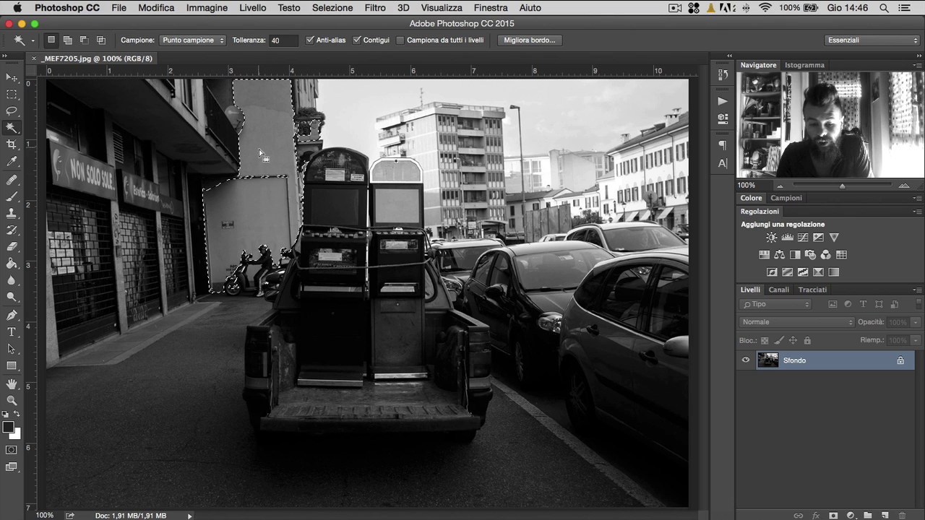
left_click(308, 143, "alt")
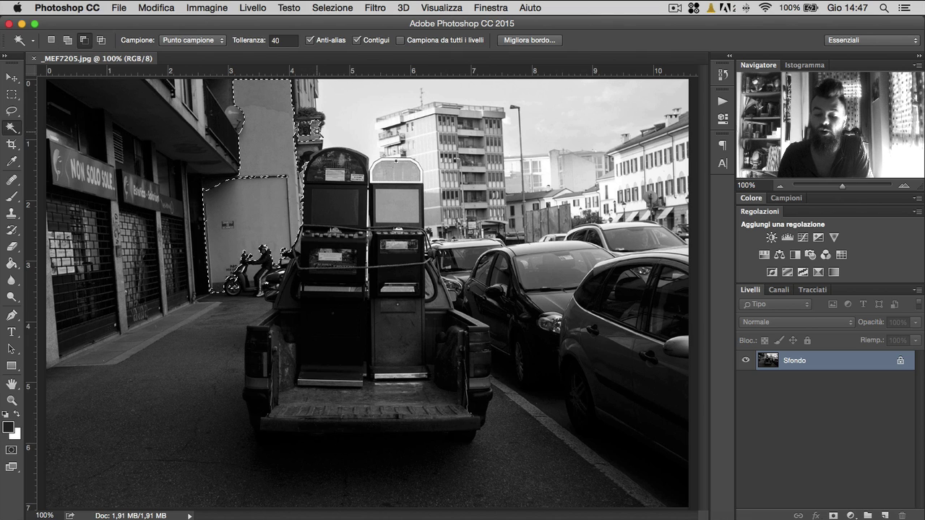
left_click(313, 135, "alt")
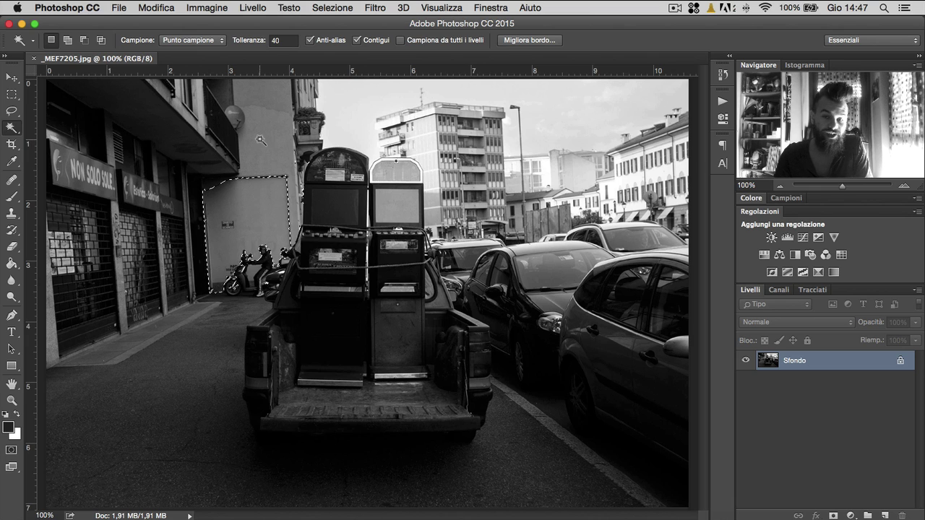
double_click(281, 41)
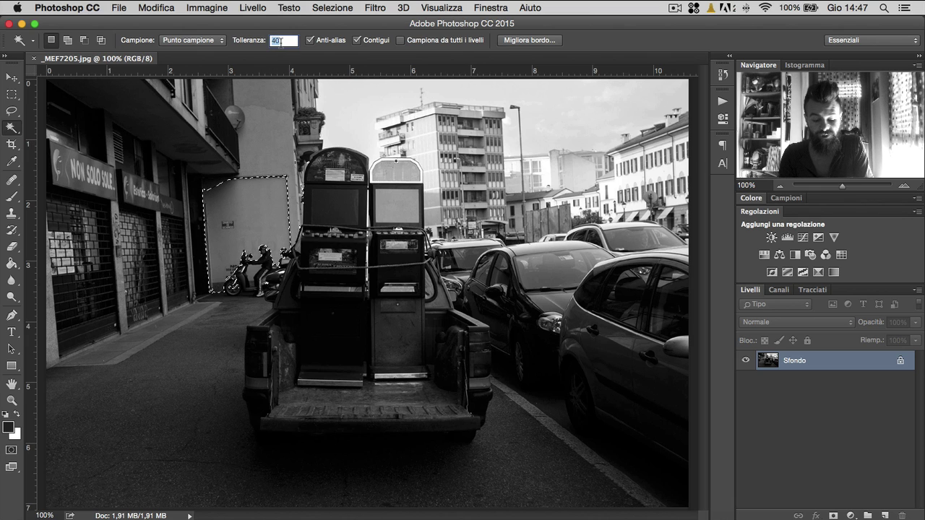
Step: Select the upper wall at tolerance 30, then deselect everything in the photo
type("30")
left_click(258, 143, "shift")
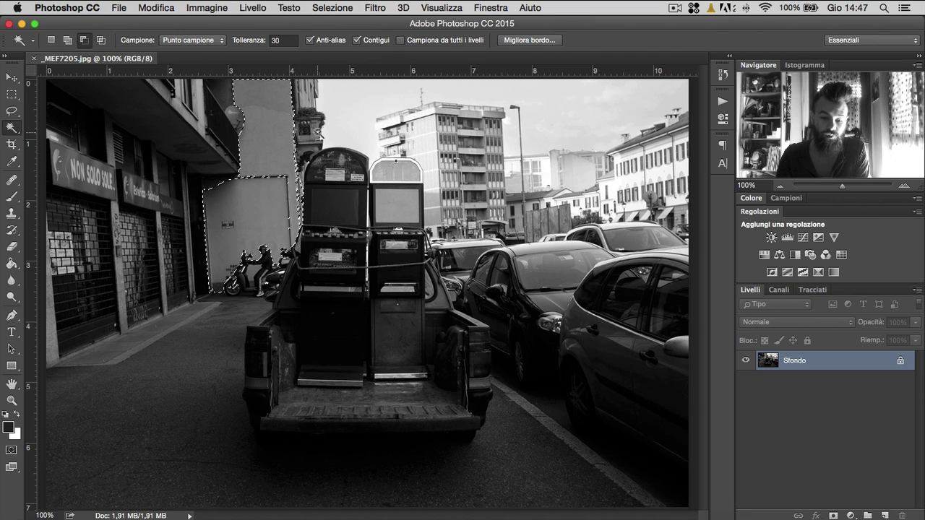
left_click(312, 130)
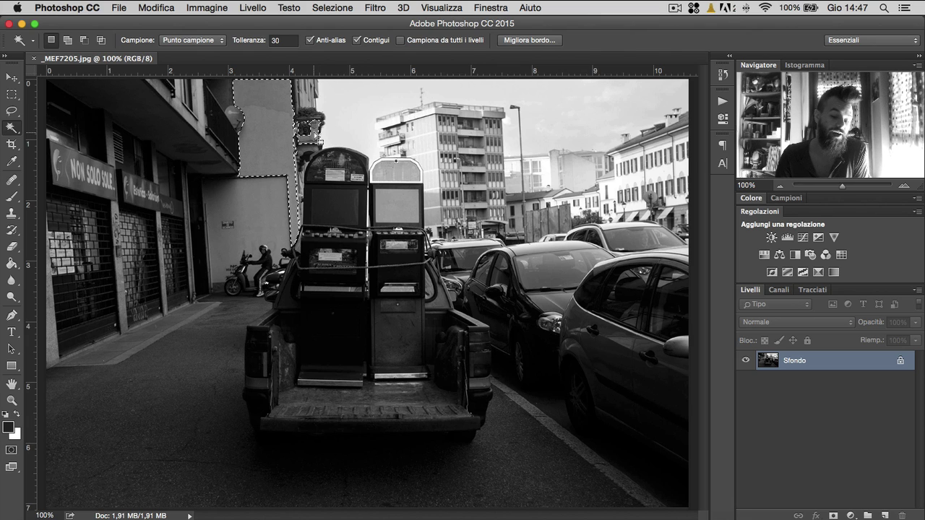
key("m")
left_click(514, 239)
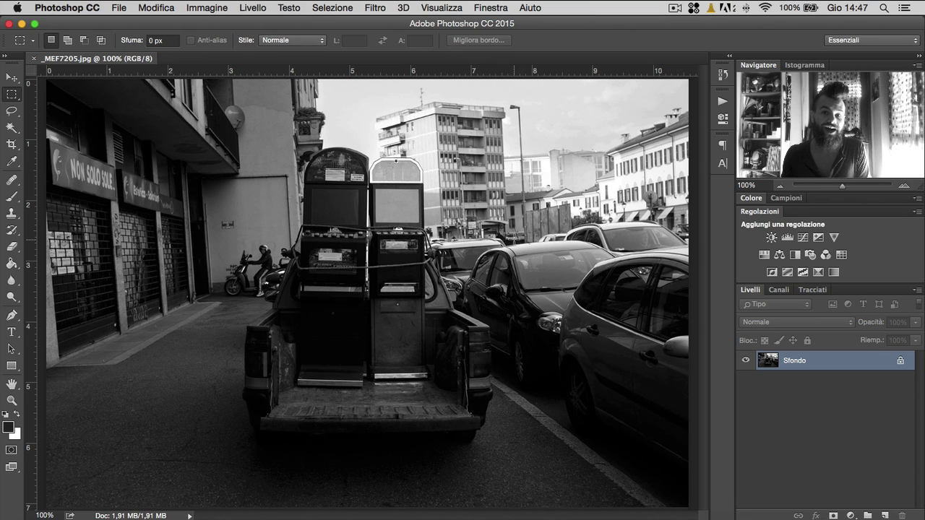
Step: Choose the standard Crop Tool and drag the top-left crop handle inward
left_click(11, 144)
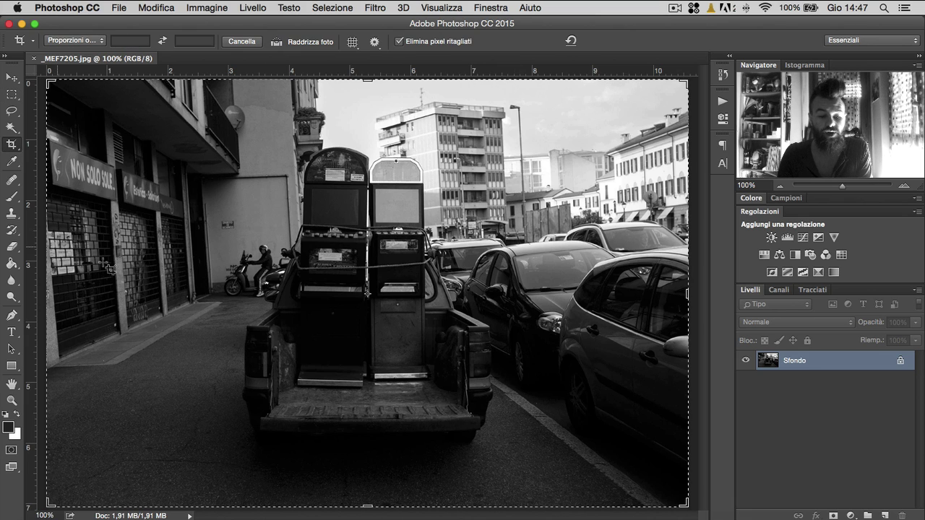
right_click(11, 145)
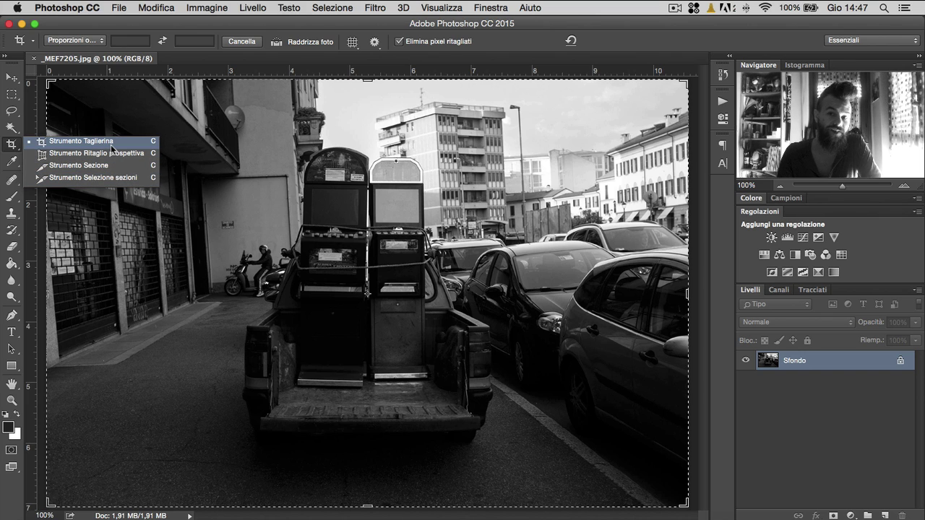
left_click(112, 142)
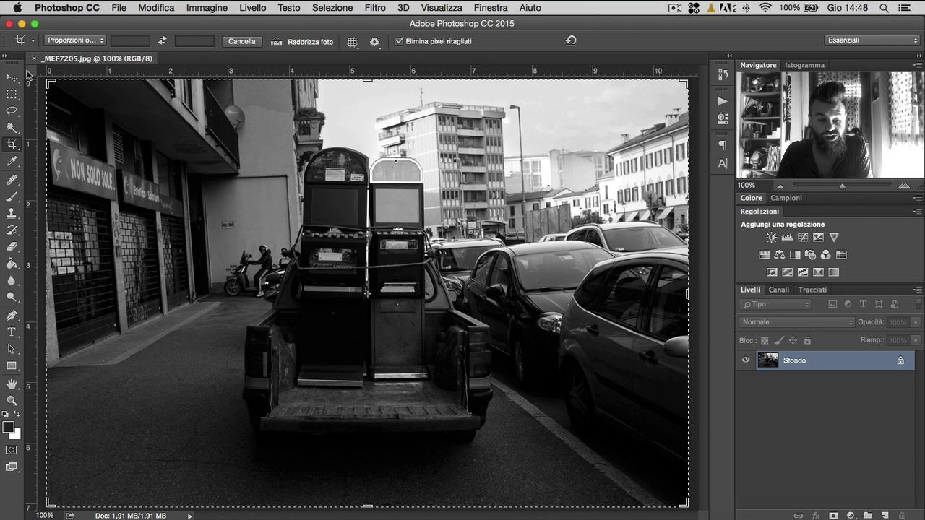
mouse_move(49, 78)
left_mouse_down()
mouse_move(85, 118)
mouse_move(111, 124)
mouse_move(70, 94)
left_mouse_up()
Step: Adjust and apply the trial crop, then start a new crop and show the crop settings
left_click_drag(396, 288, 404, 301)
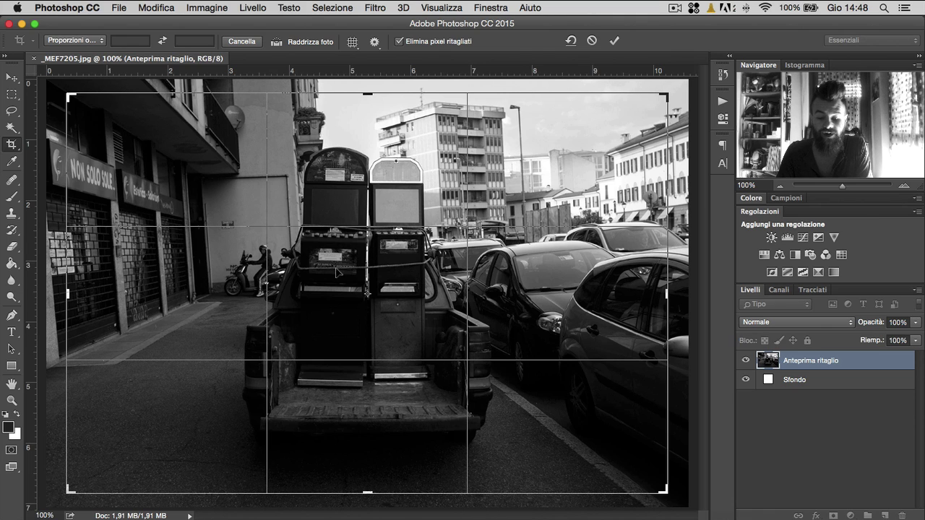
left_click(615, 41)
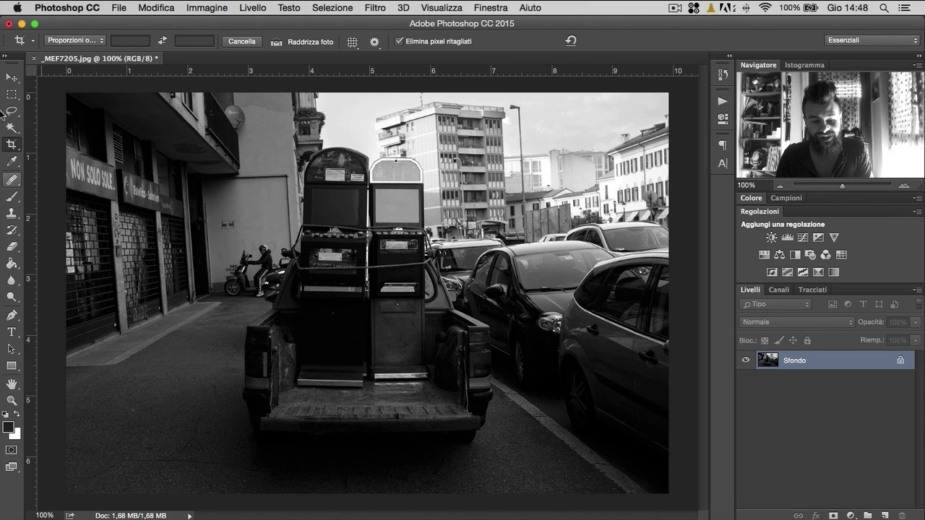
left_click(12, 144)
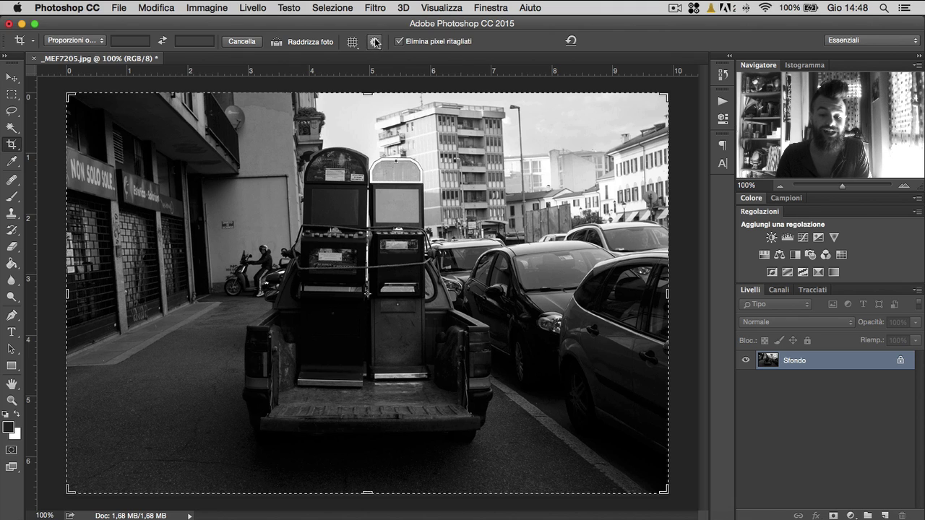
left_click(375, 42)
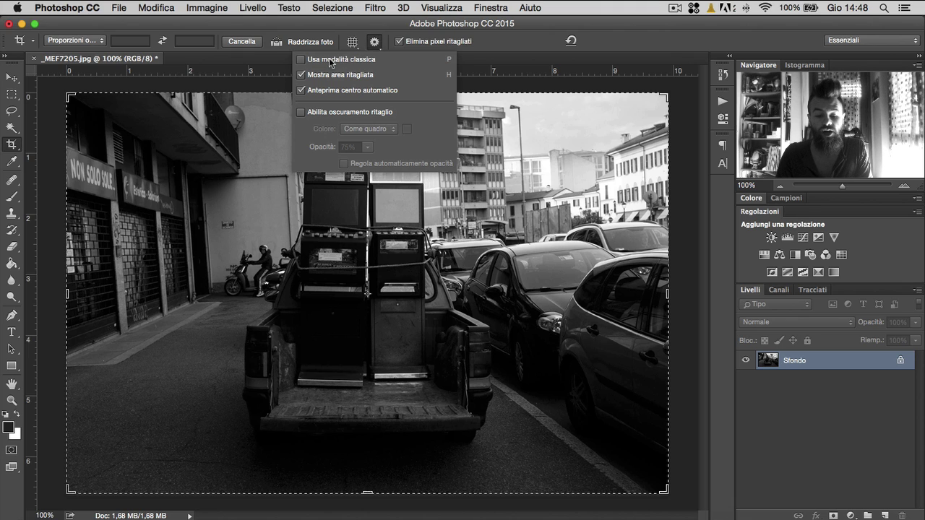
Step: Toggle the outside-crop display and drag the crop corner in and back out
left_click(366, 78)
mouse_move(70, 95)
left_mouse_down()
mouse_move(107, 130)
mouse_move(28, 65)
left_mouse_up()
left_click(376, 42)
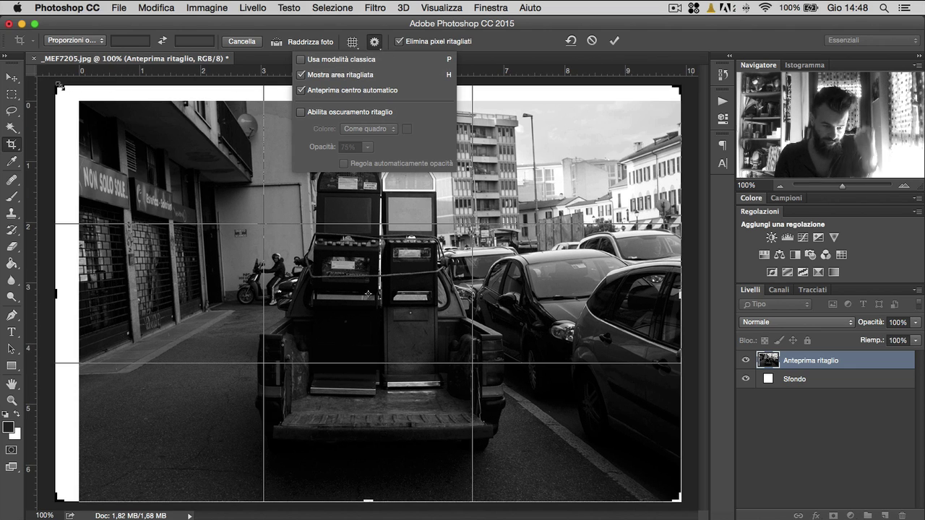
left_click_drag(57, 88, 80, 102)
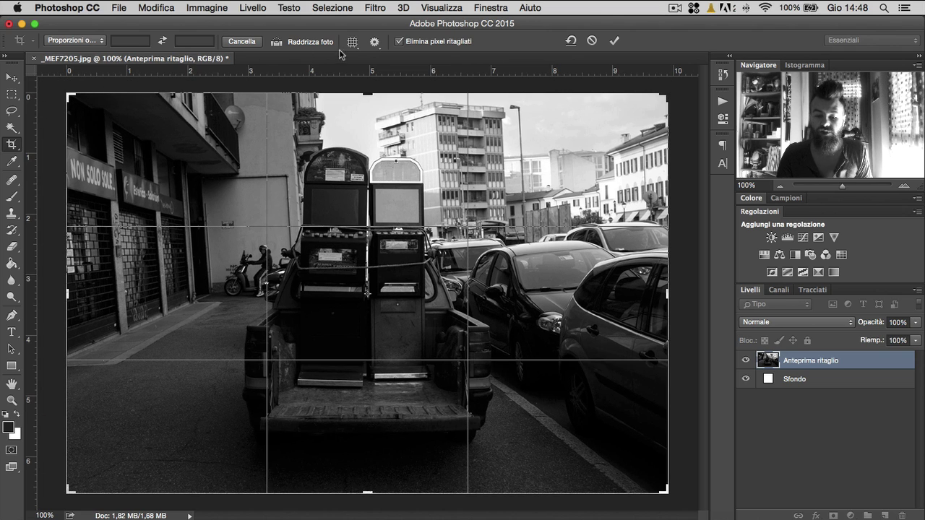
left_click(374, 41)
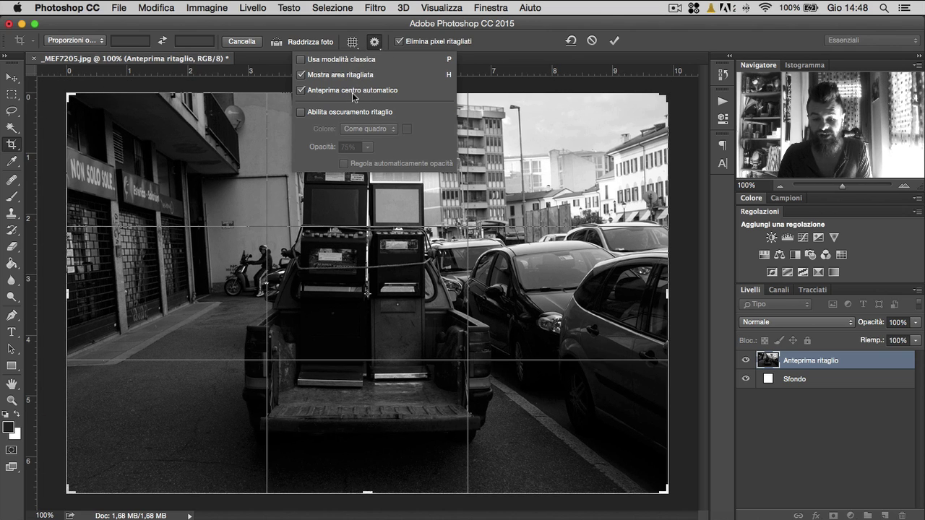
Step: Enable dimming of the area outside the crop in the crop settings
left_click(352, 92)
left_click(352, 93)
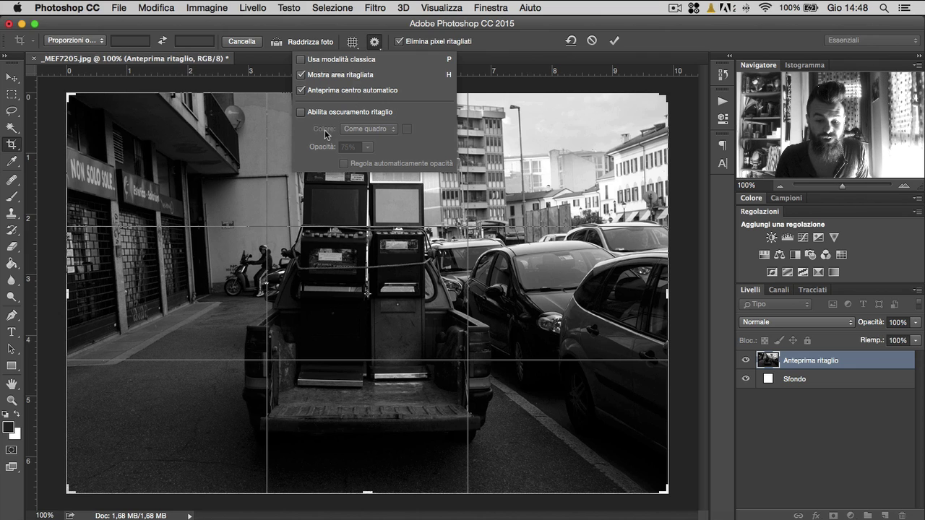
left_click(328, 115)
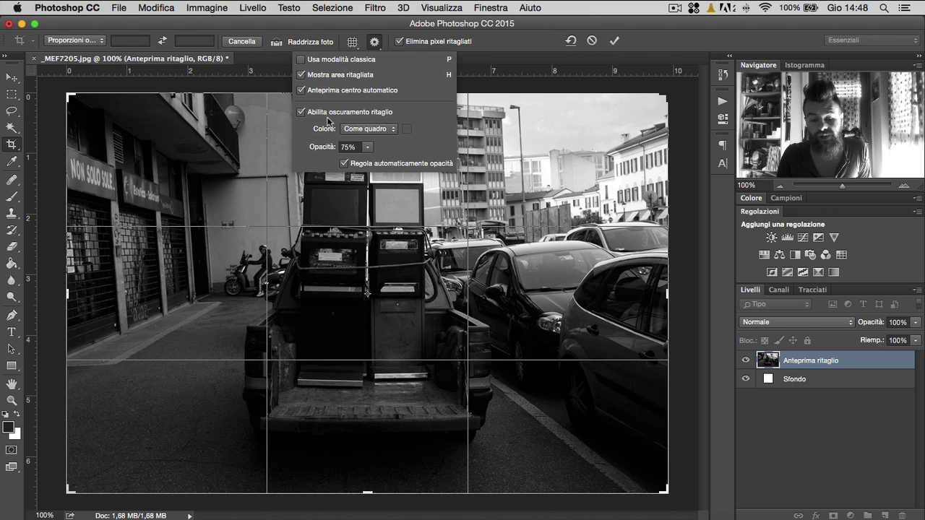
left_click(54, 102)
Step: Shrink the crop from the top-left, then discard it, leaving the photo uncropped
left_click_drag(68, 95, 145, 146)
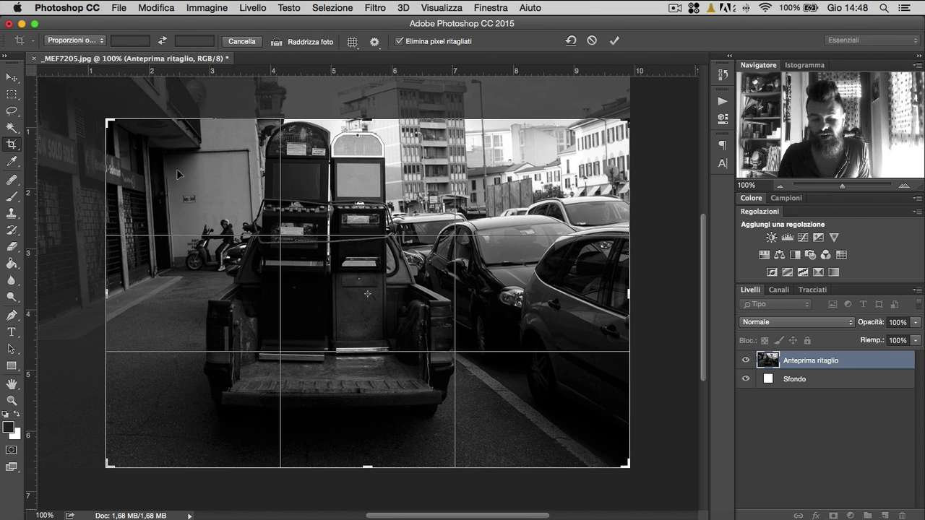
left_click(372, 41)
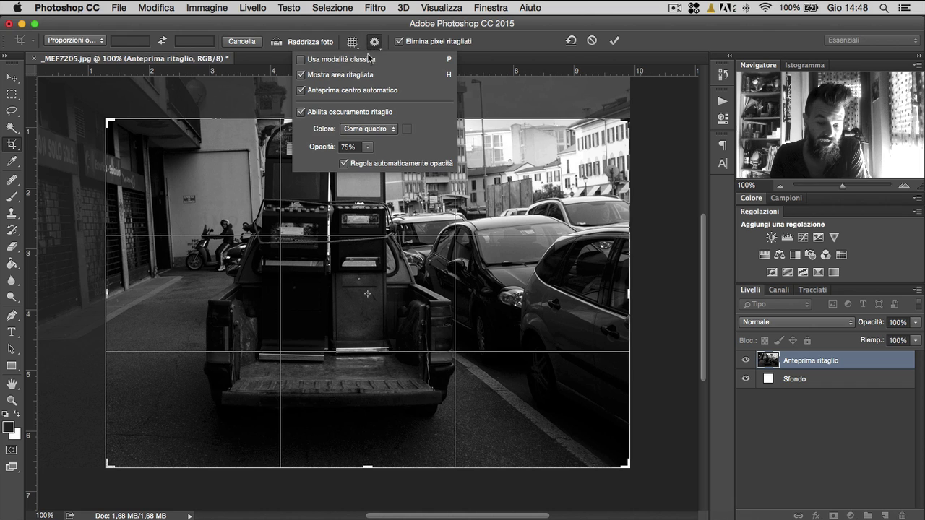
left_click(375, 42)
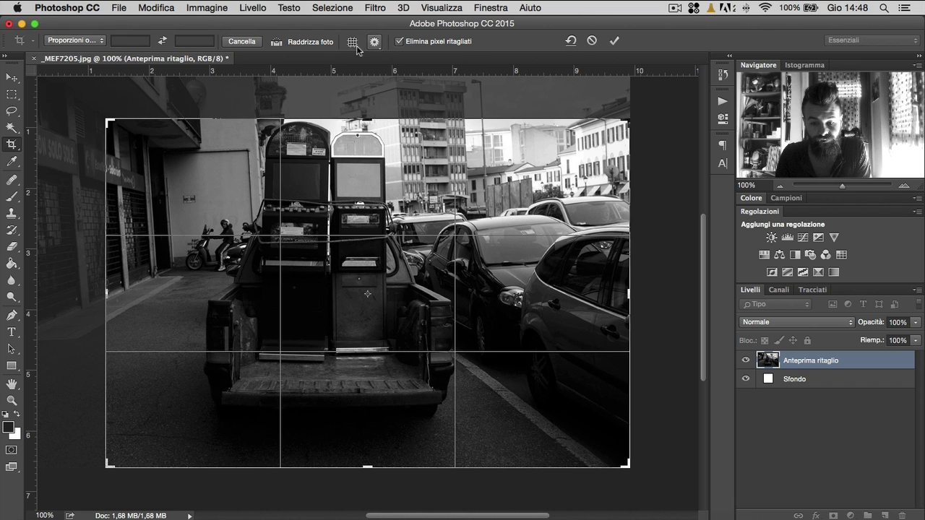
key("m")
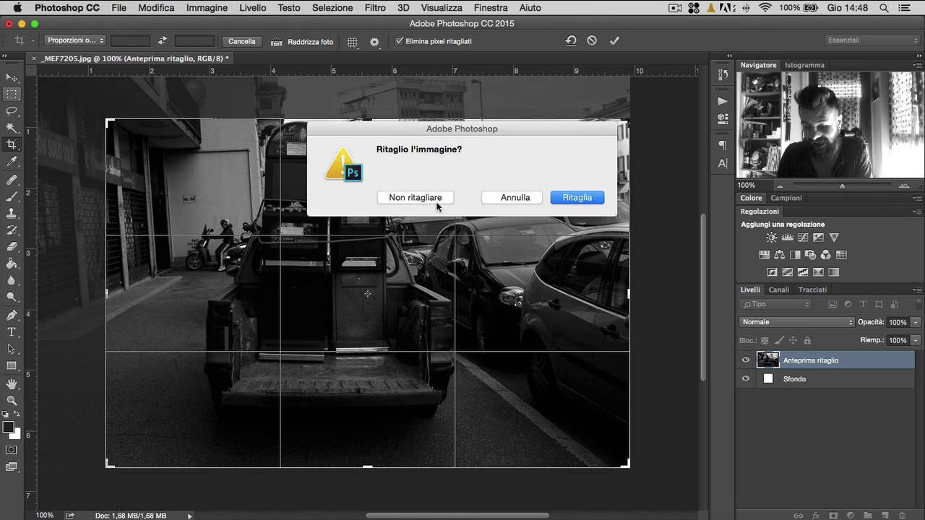
left_click(437, 205)
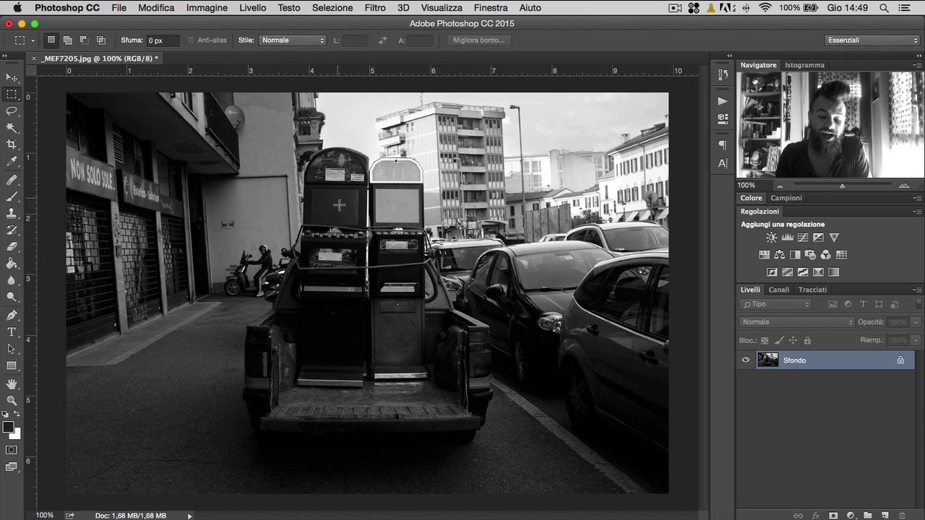
Step: Draw and resize a trial crop over the truck, then cancel it
key("c")
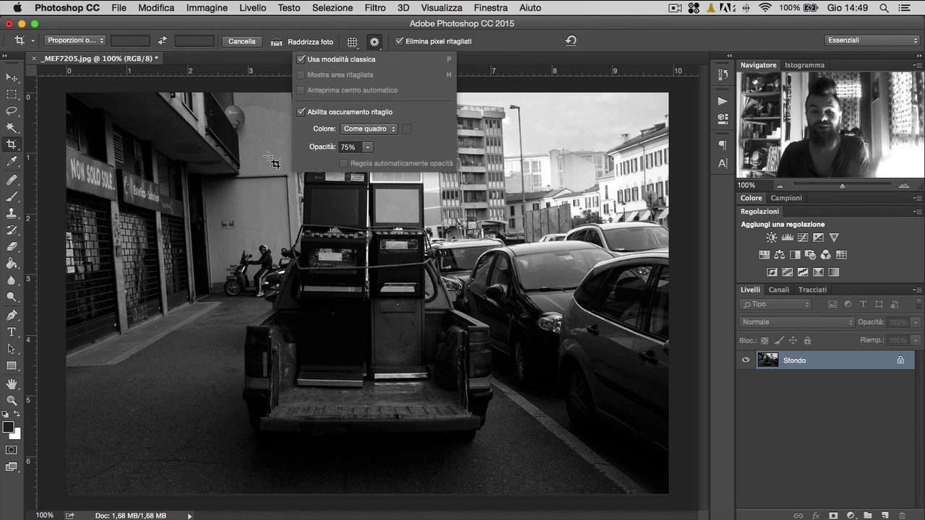
left_click(230, 213)
left_click_drag(169, 140, 468, 375)
left_click_drag(358, 321, 389, 322)
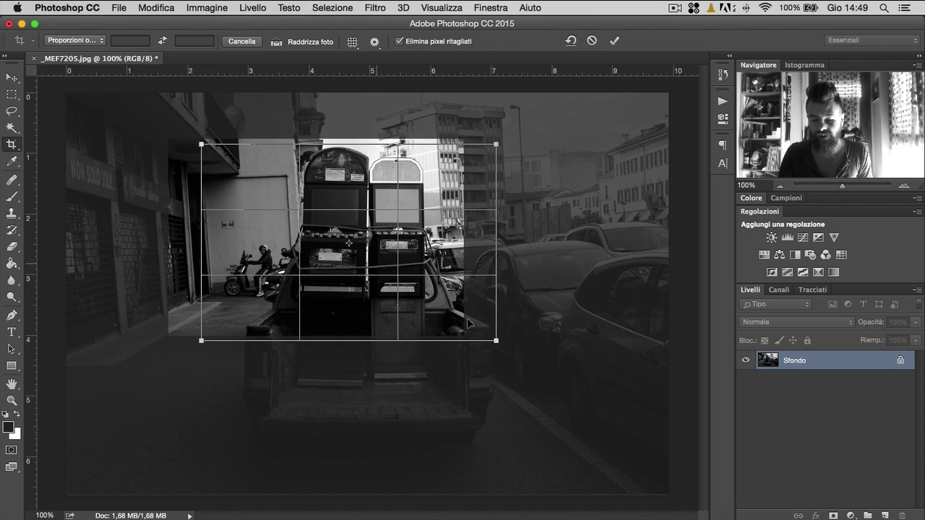
left_click_drag(495, 336, 587, 402)
left_click_drag(394, 273, 331, 276)
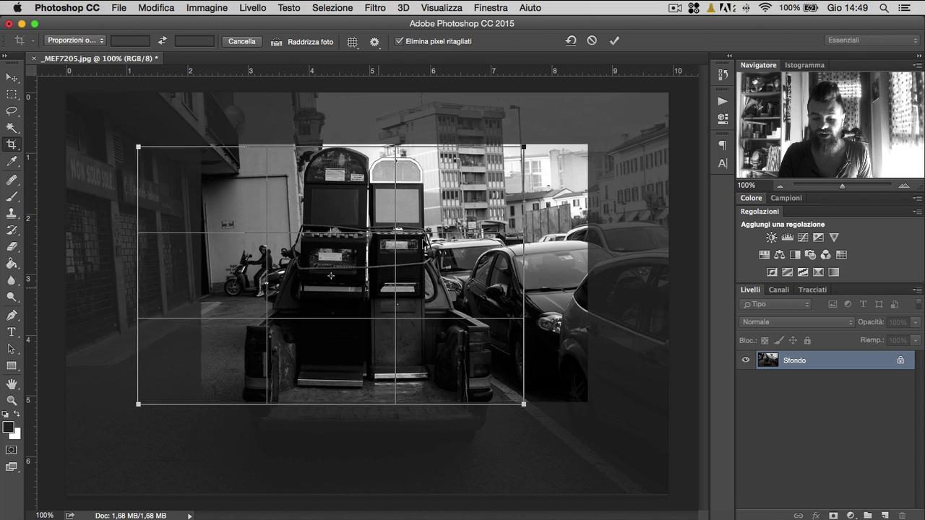
left_click(592, 40)
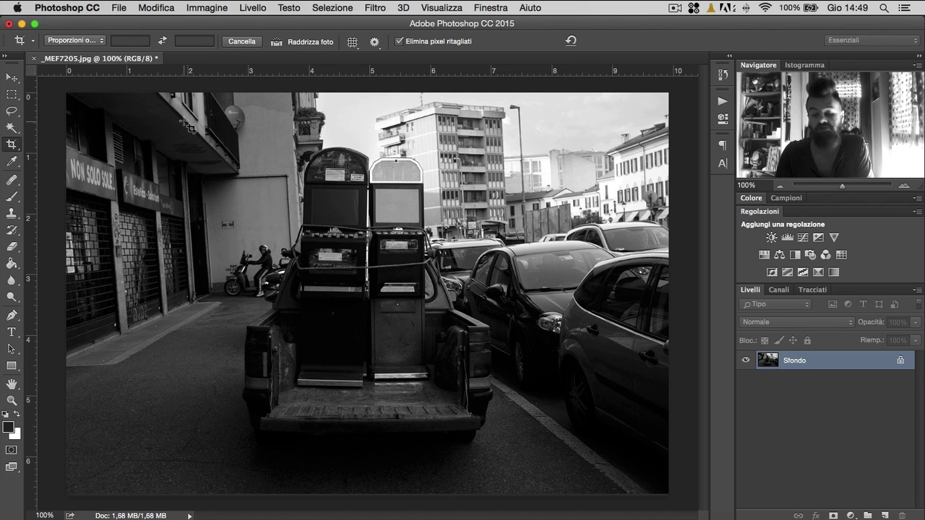
Step: Turn classic crop mode off and test it with a cancelled trial crop
left_click(375, 42)
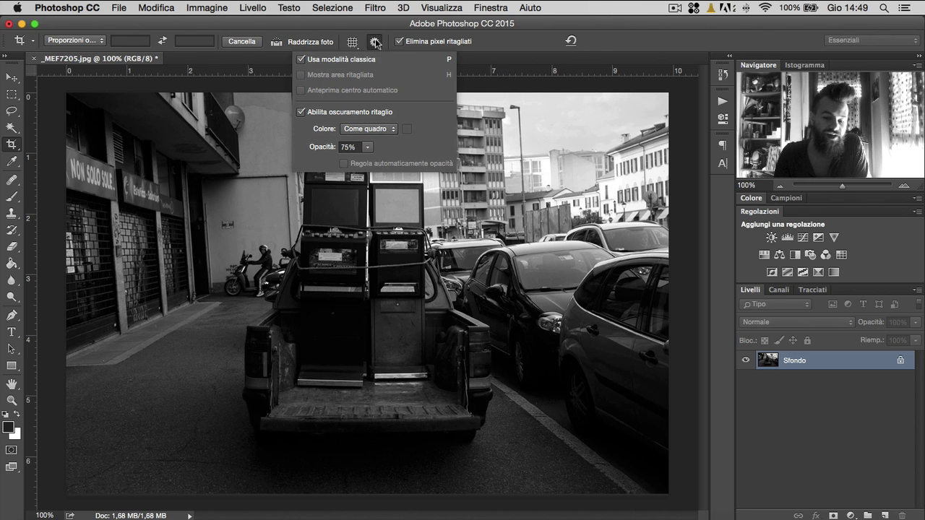
left_click(361, 60)
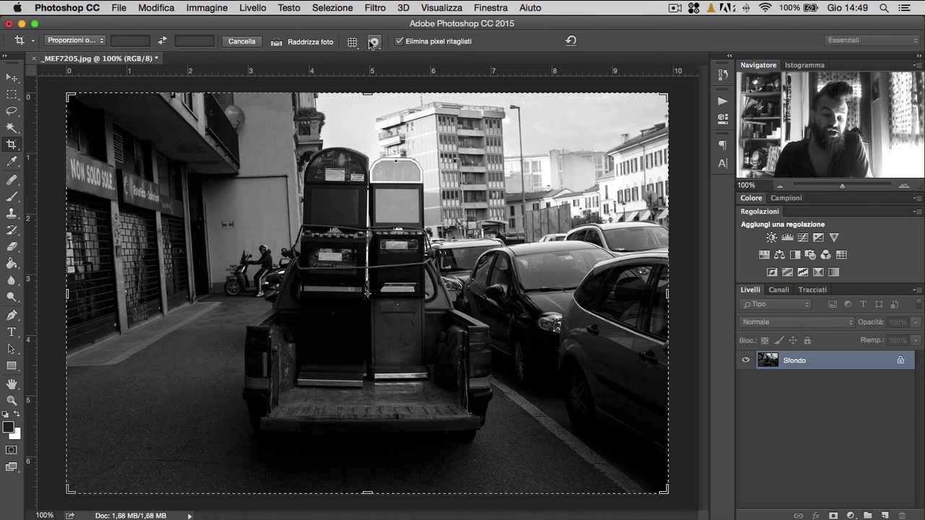
left_click_drag(70, 96, 79, 97)
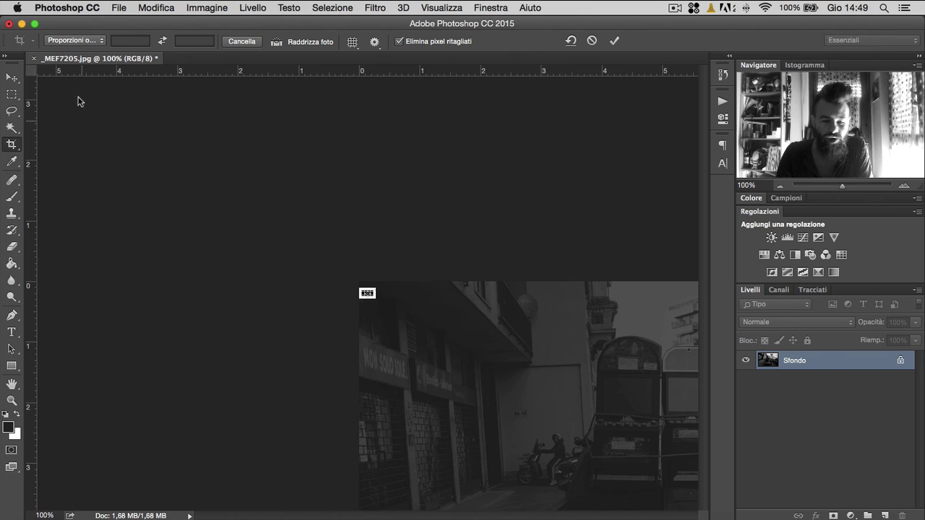
left_click(590, 41)
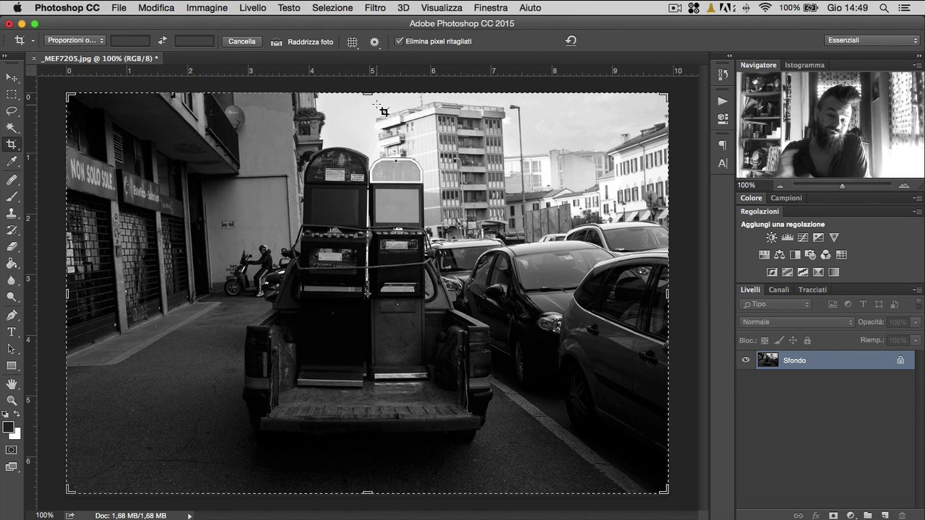
Step: Keep cropped pixels and apply a smaller crop over the truck bed and cars
left_click(414, 47)
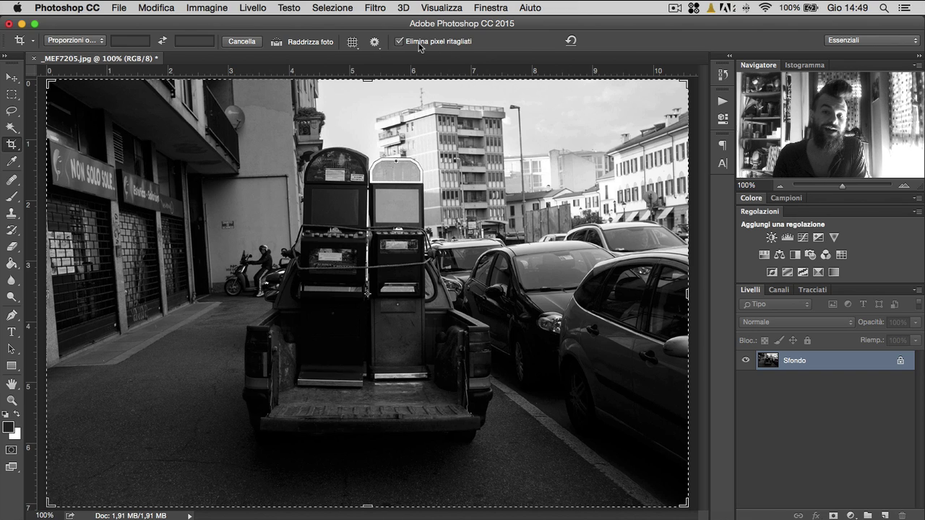
left_click(419, 45)
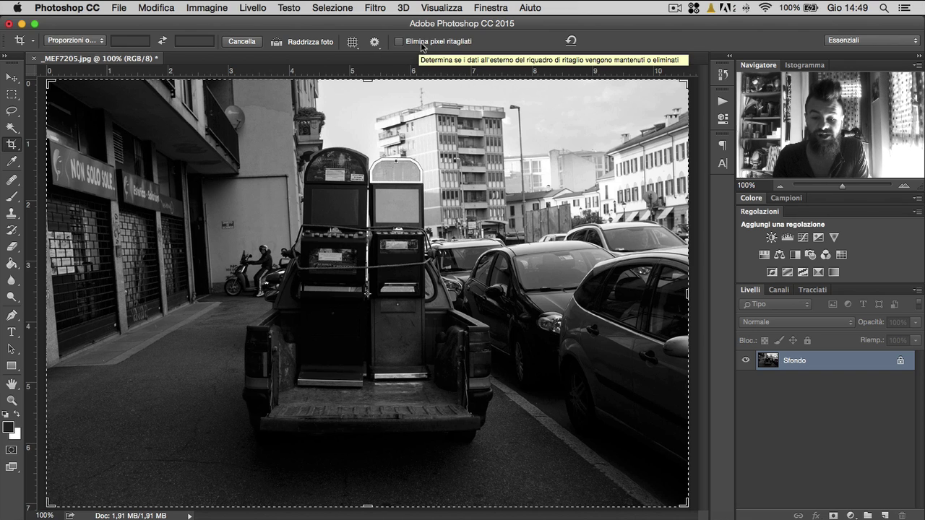
left_click_drag(367, 294, 687, 504)
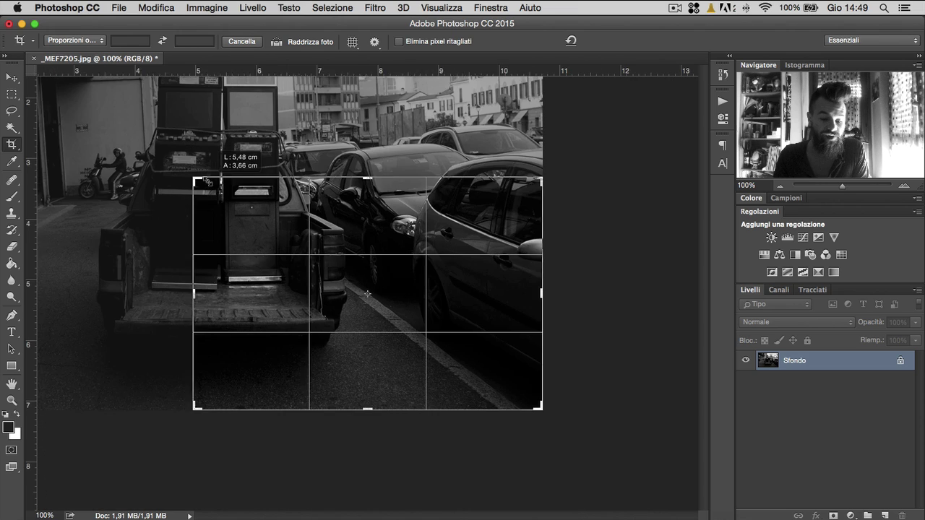
left_click(615, 41)
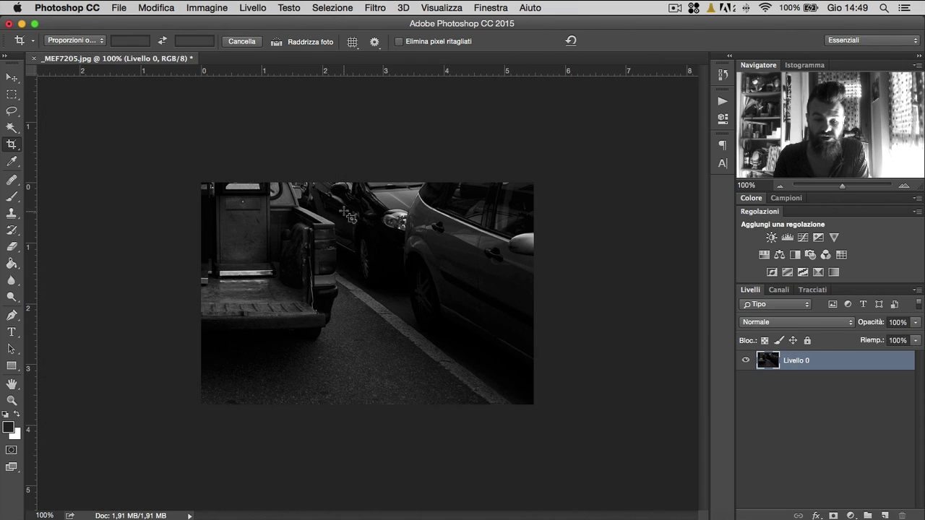
Step: Reveal the trimmed pixels and apply an enlarged crop around the truck
left_click(12, 128)
left_click(12, 143)
left_click(379, 293)
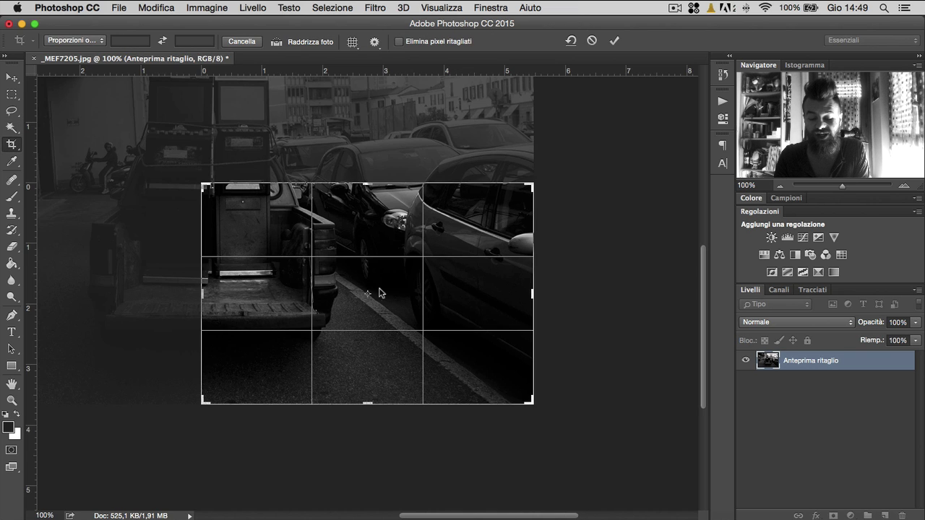
left_click_drag(219, 178, 77, 108)
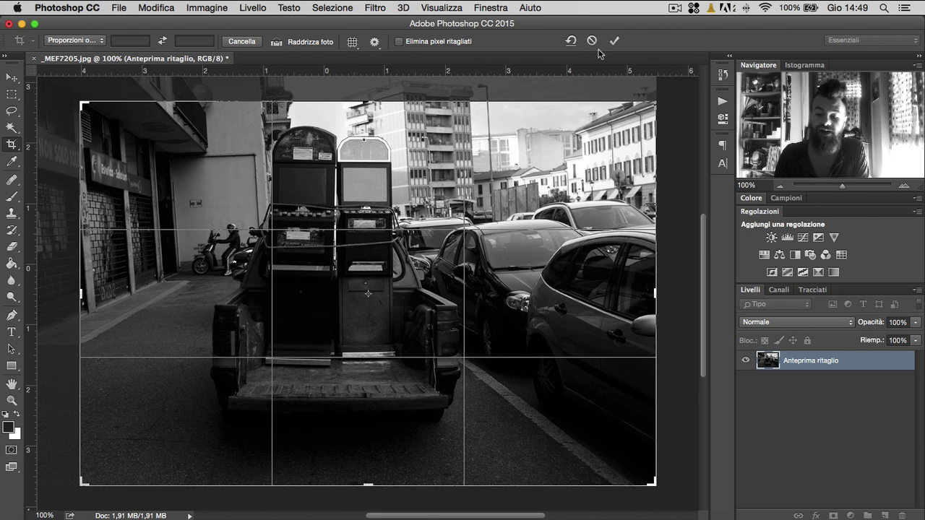
left_click(614, 41)
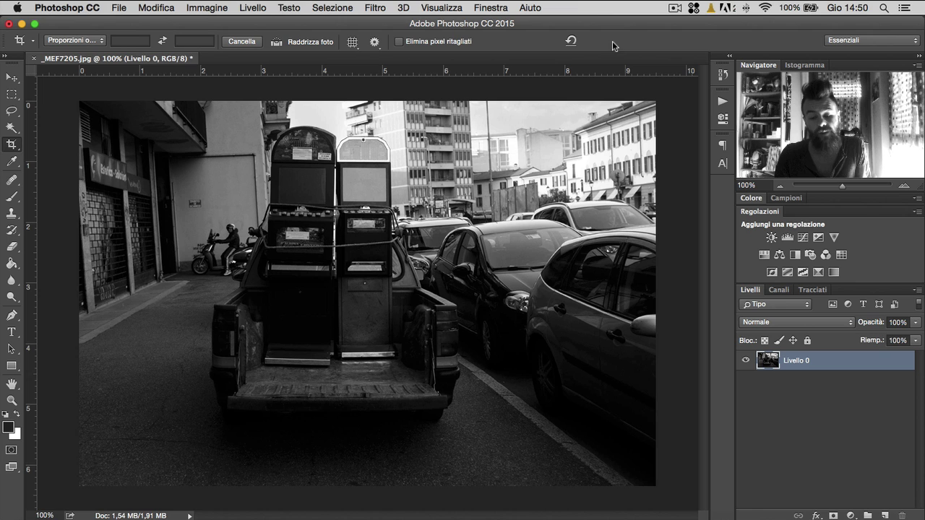
Step: Apply another top-left crop, then undo back to the uncropped original photo
left_click(436, 259)
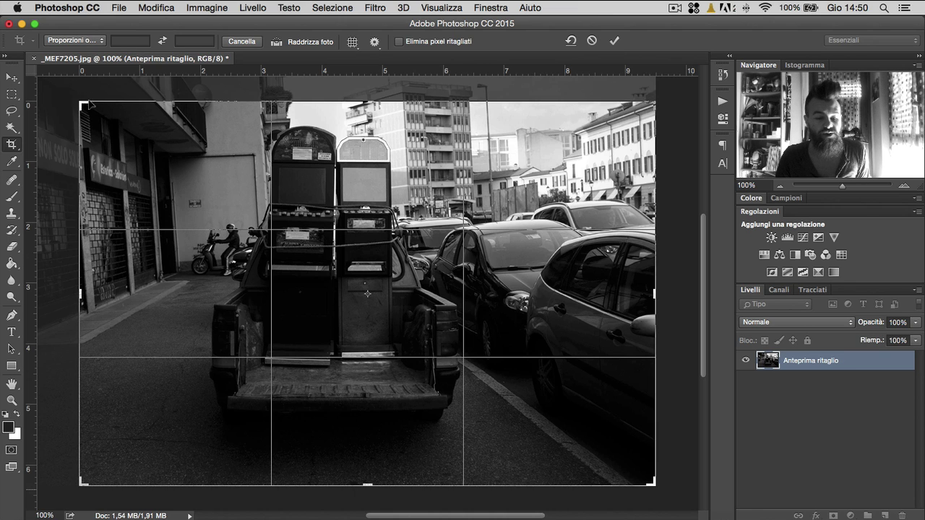
left_click_drag(89, 105, 108, 119)
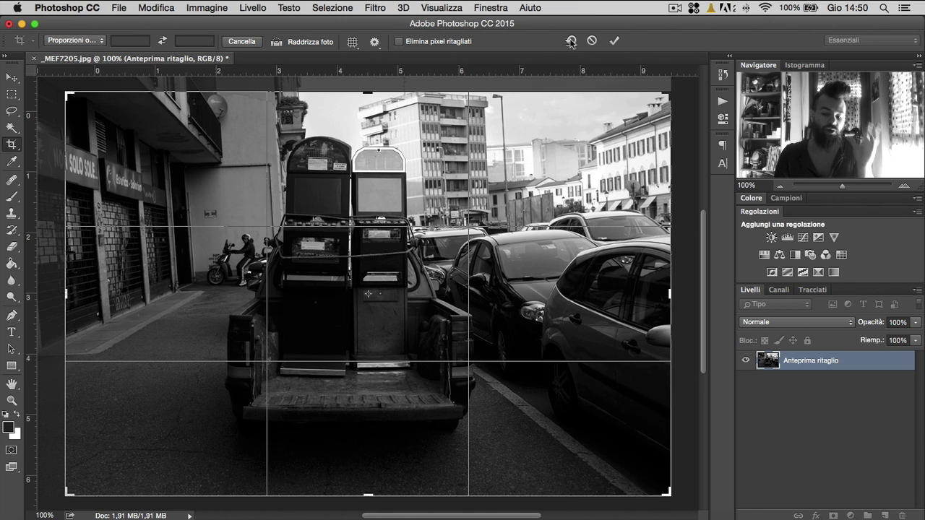
left_click(614, 40)
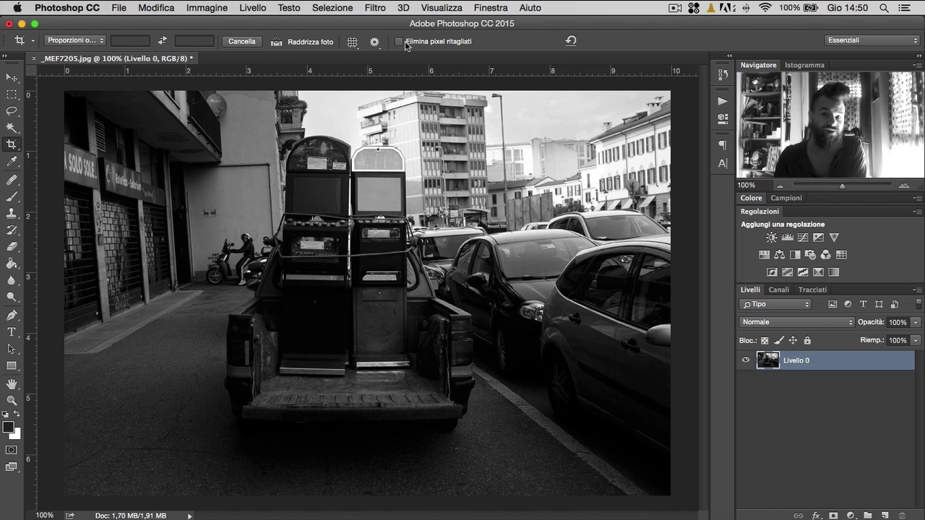
mouse_move(433, 41)
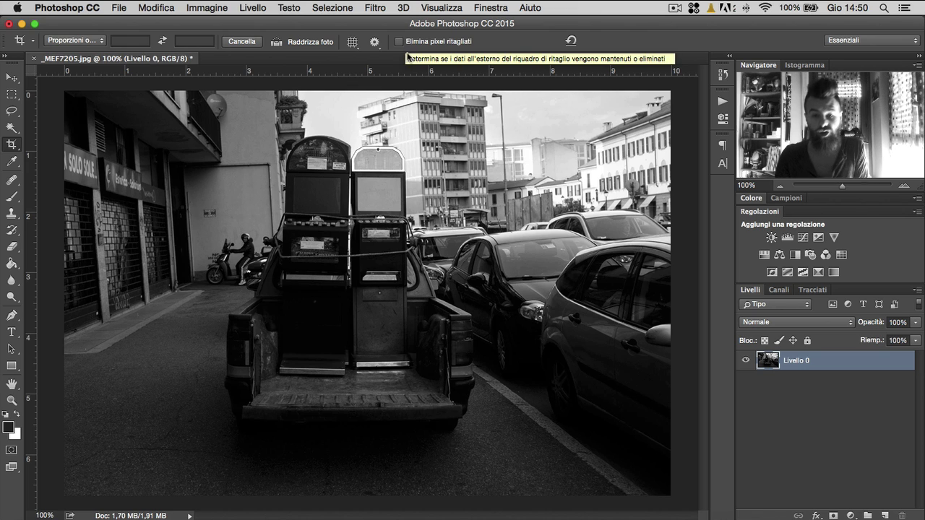
key("super+alt+z")
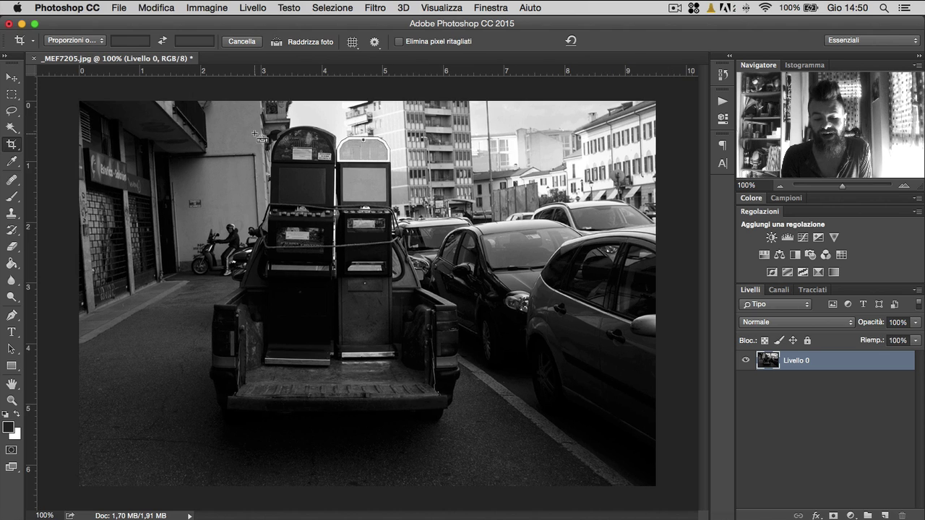
key("super+alt+z")
key("super+alt+z")
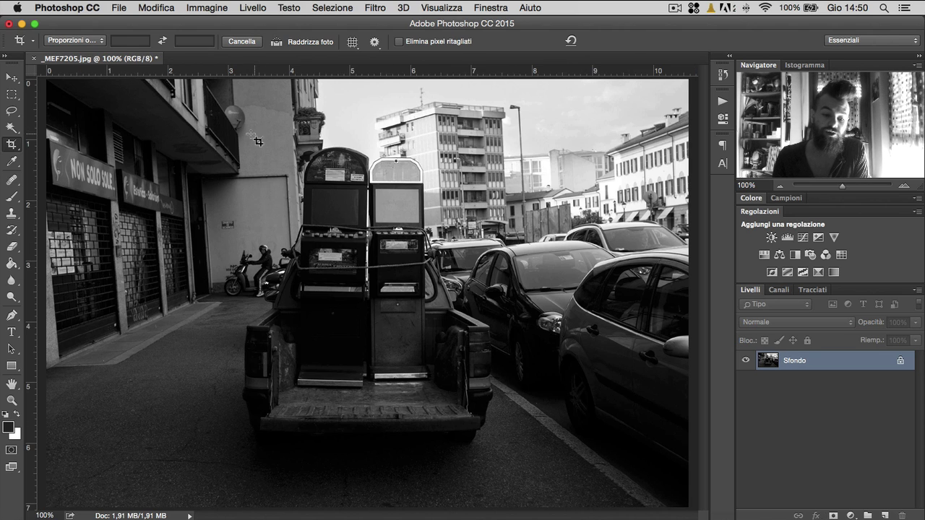
Step: Apply a trial 16:9 crop around the truck, then undo it and reset the crop frame
left_click(99, 39)
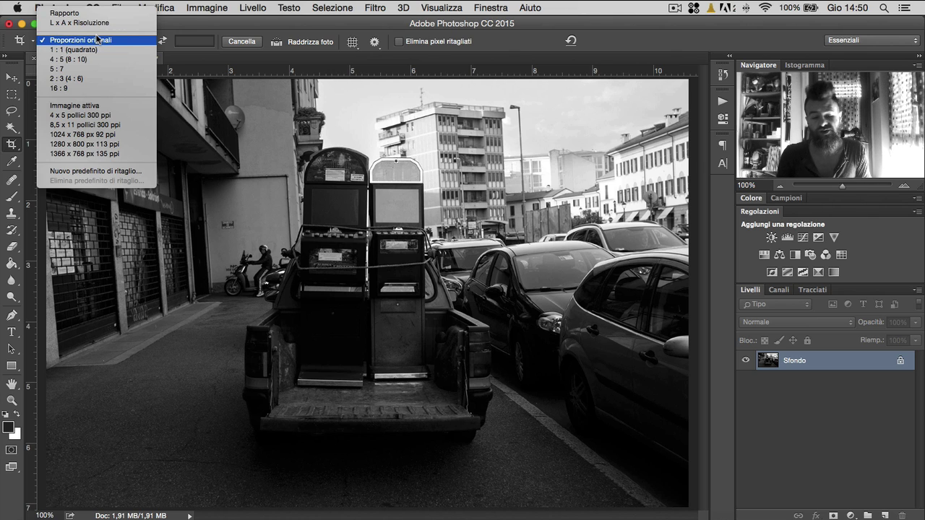
left_click(61, 38)
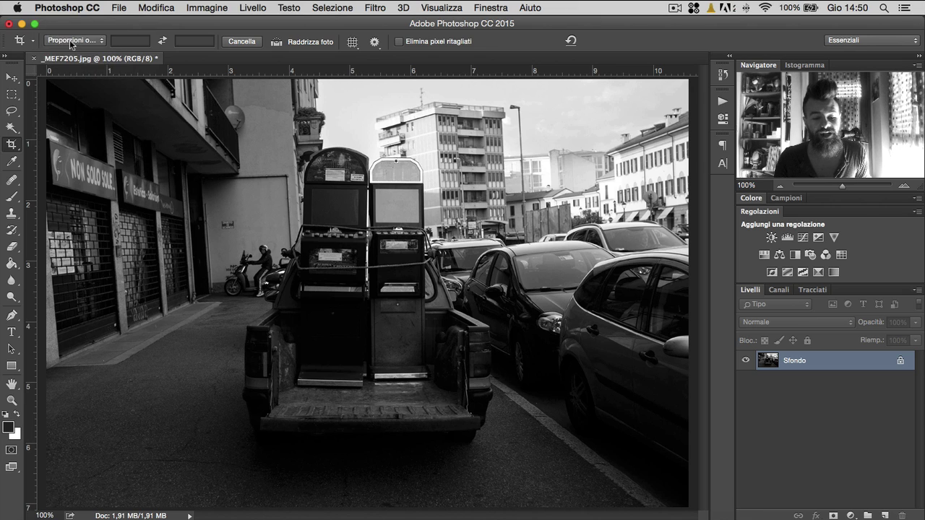
left_click(72, 43)
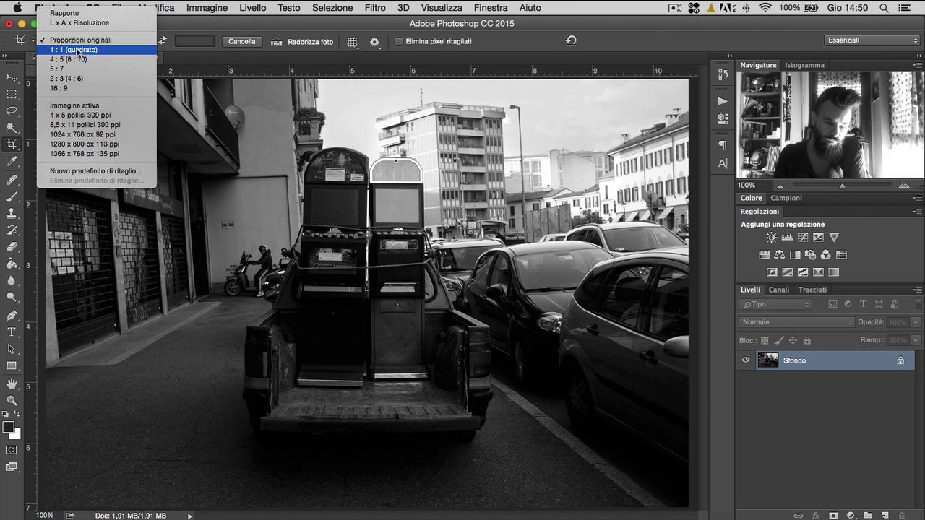
left_click(75, 88)
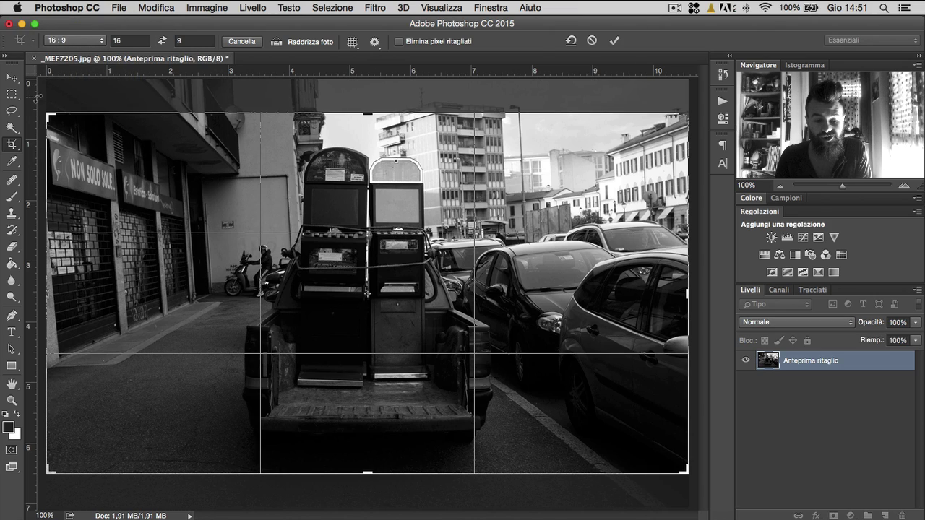
left_click_drag(52, 113, 78, 146)
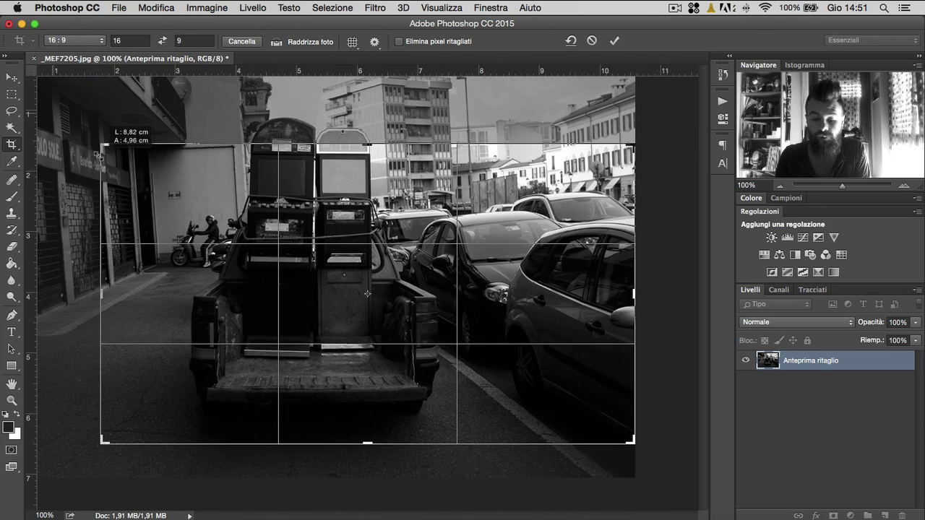
left_click(72, 41)
left_click(72, 41)
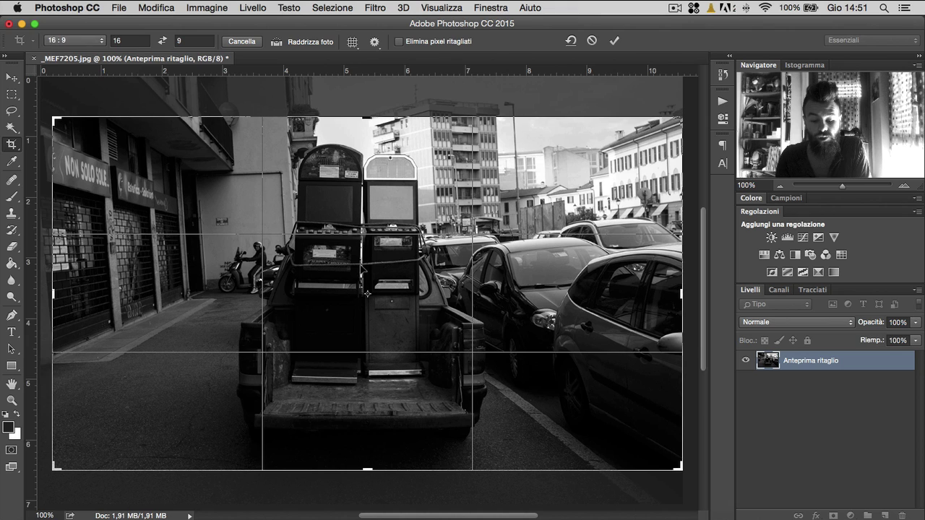
key("Return")
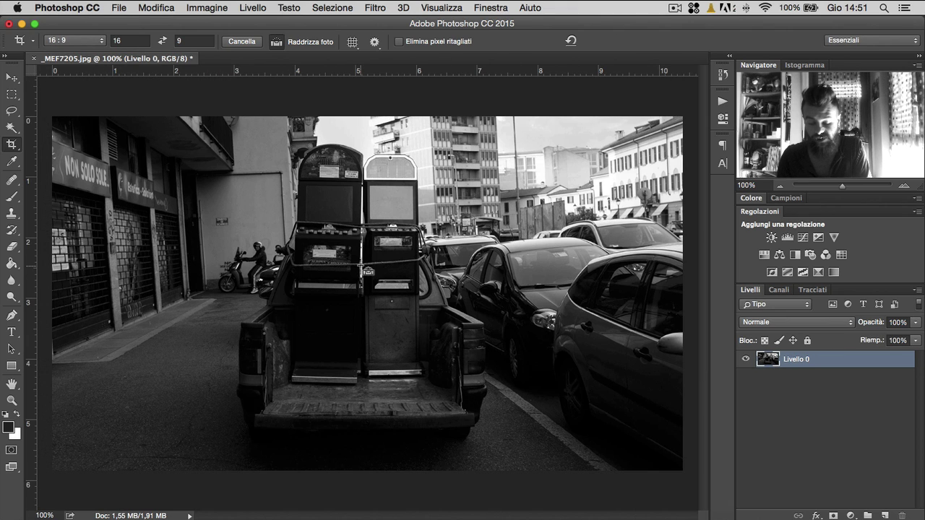
key("ctrl+z")
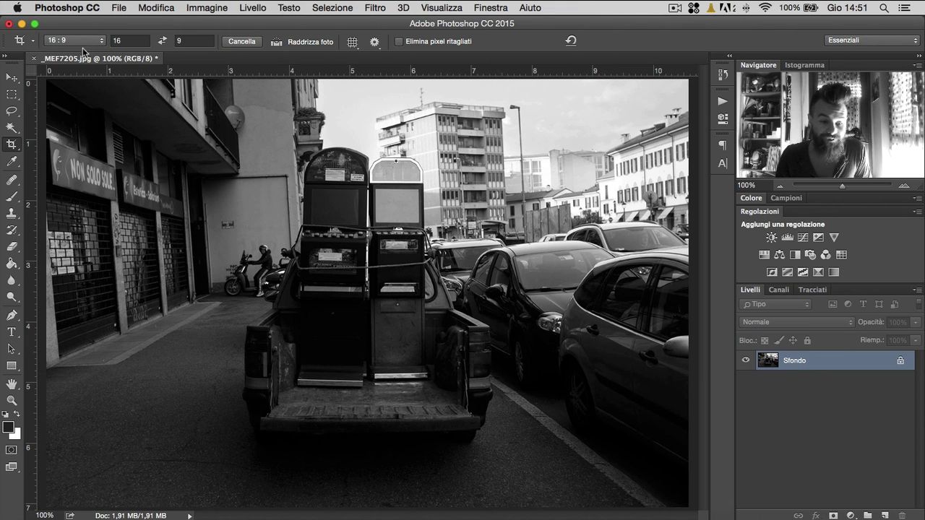
left_click(231, 141)
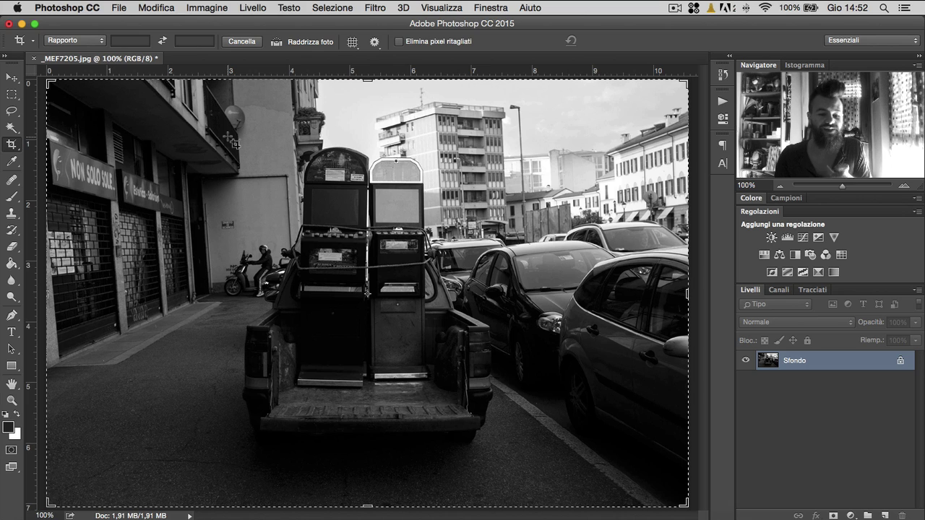
Step: Crop the photo to width 30 cm, height 20 cm at 240 pixels/cm
left_click(91, 46)
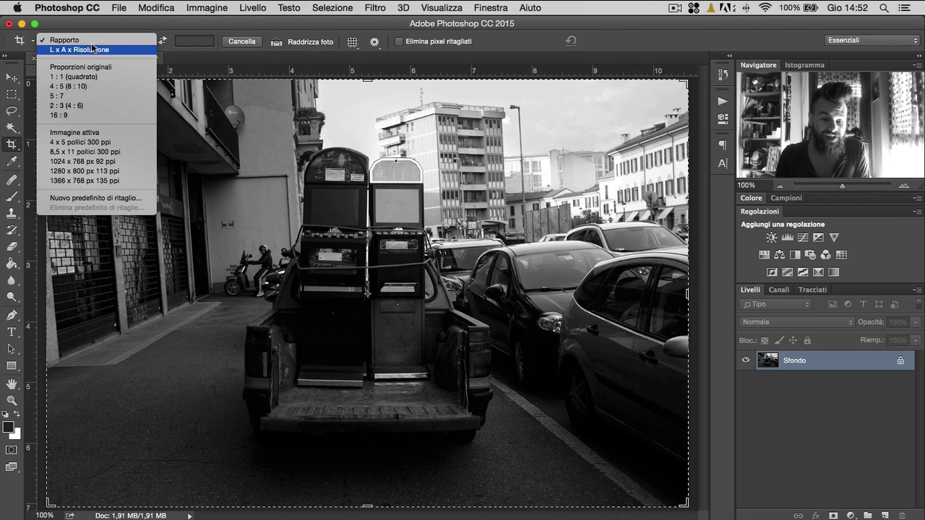
left_click(53, 50)
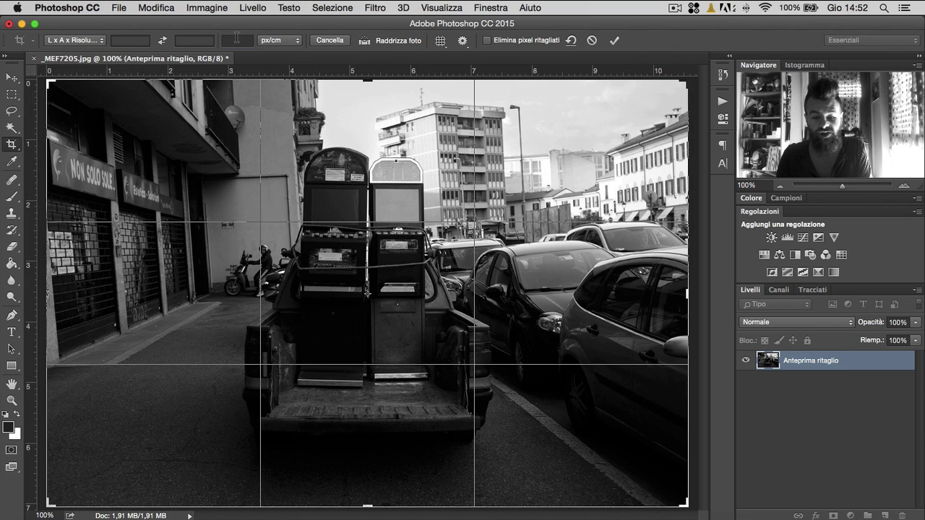
left_click(135, 41)
type("3")
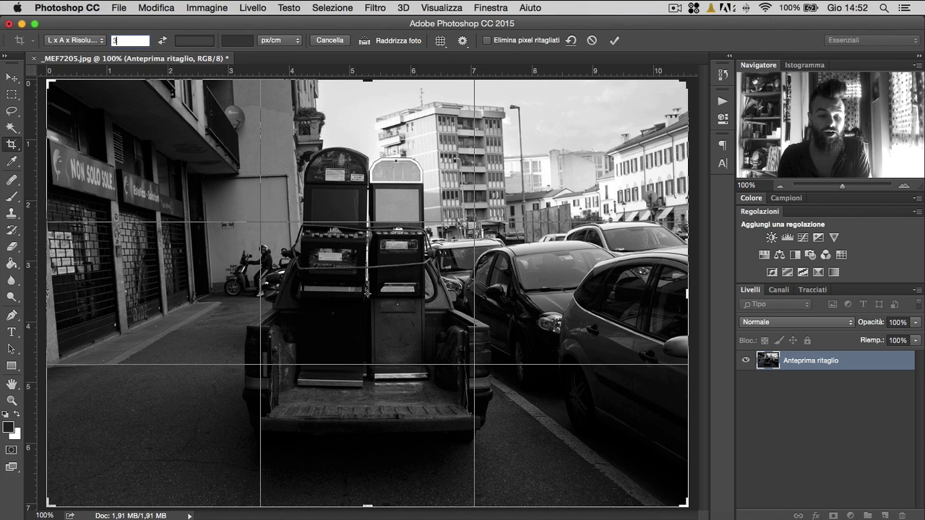
type("0 cm")
key("Tab")
type("20 ")
type("cm")
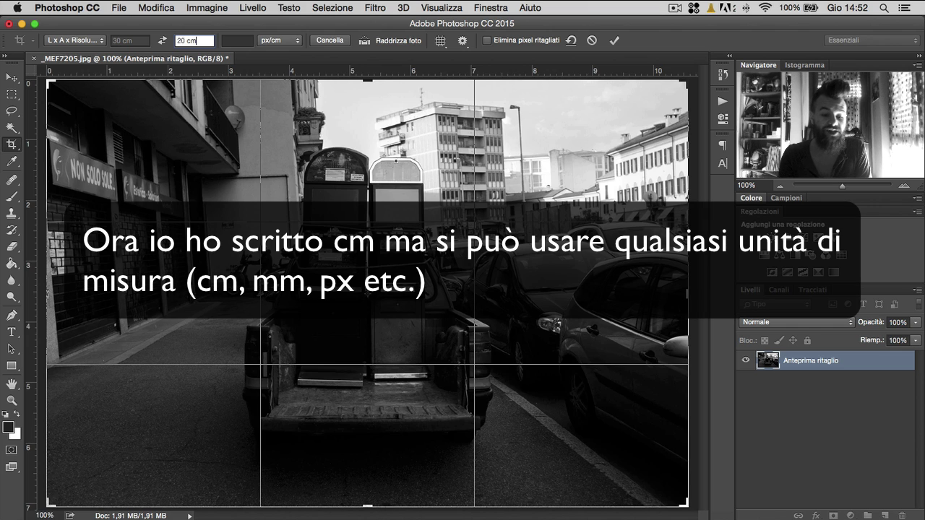
key("Tab")
type("240")
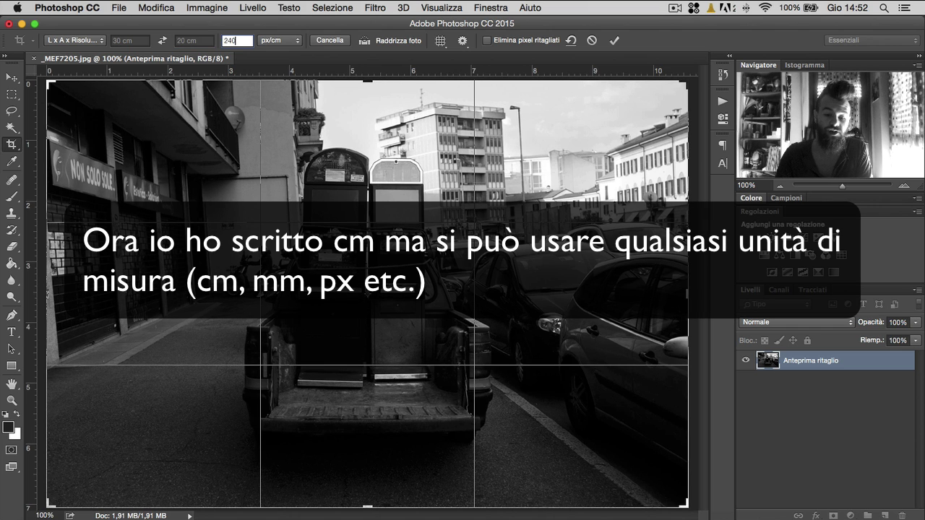
left_click(270, 41)
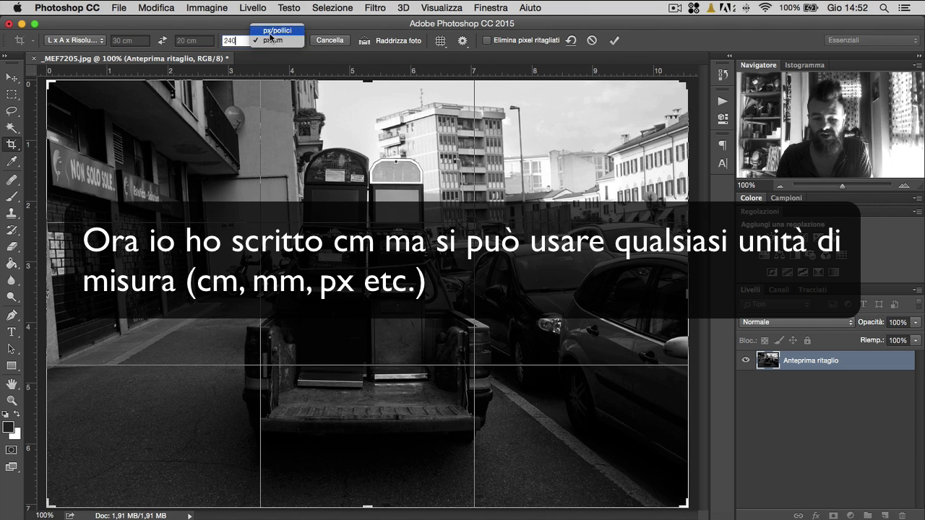
left_click(293, 149)
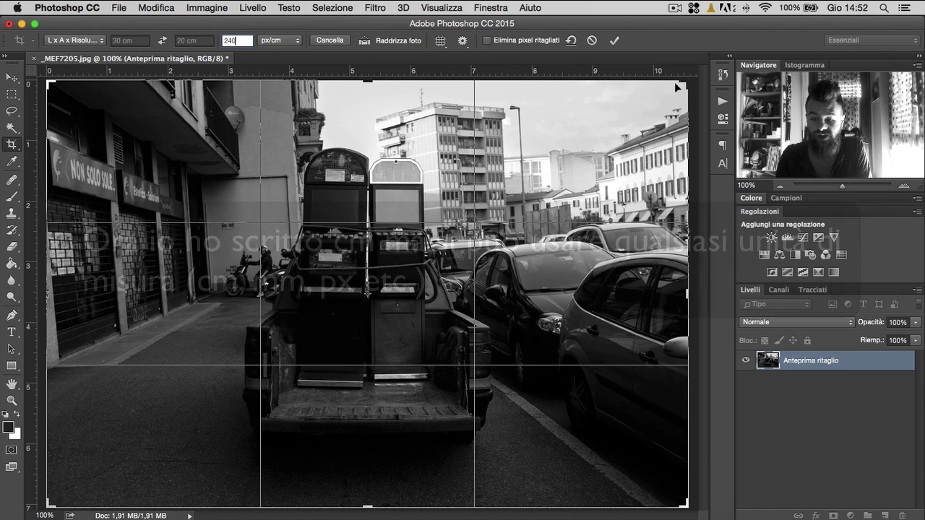
left_click_drag(687, 81, 648, 111)
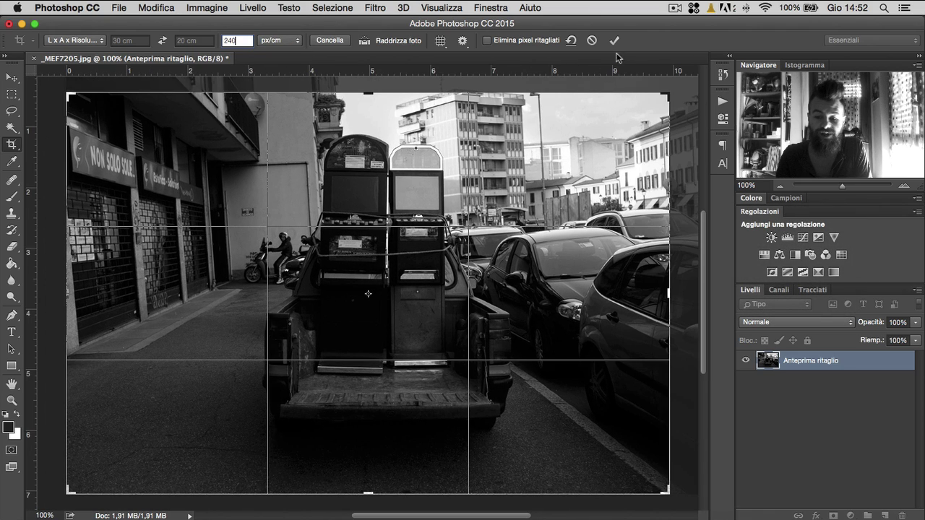
left_click(614, 41)
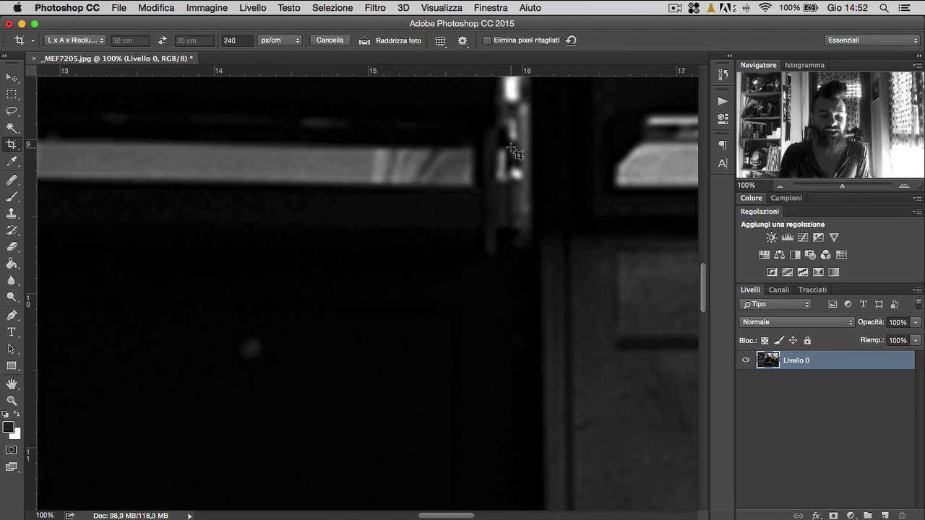
Step: Inspect the 30 × 20 cm crop, undo it, and view the restored photo at 100%
key("super+0")
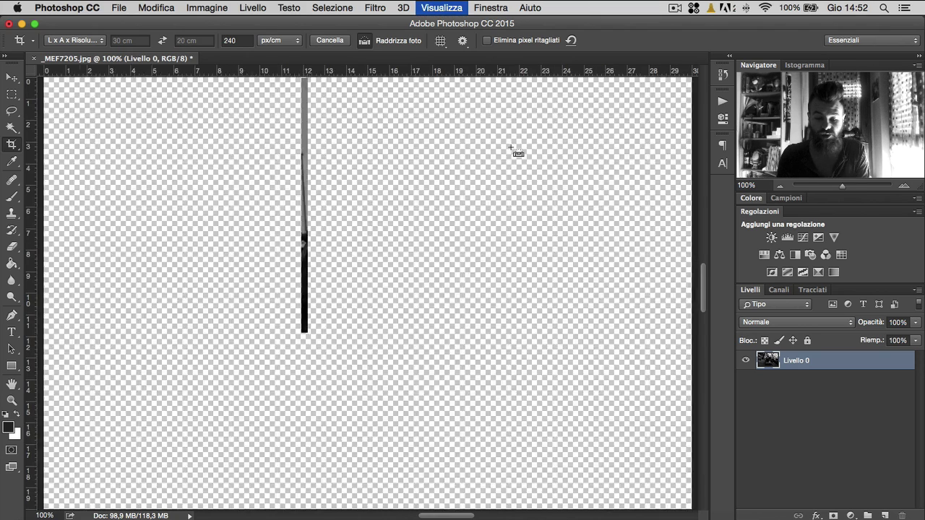
key("super+1")
scroll(517, 154, "up", 5)
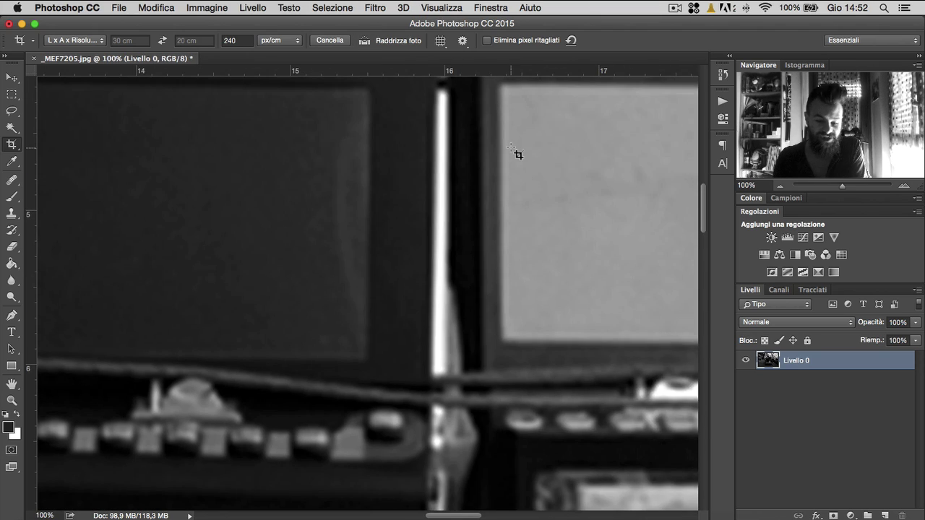
scroll(518, 153, "left", 2)
key("super+0")
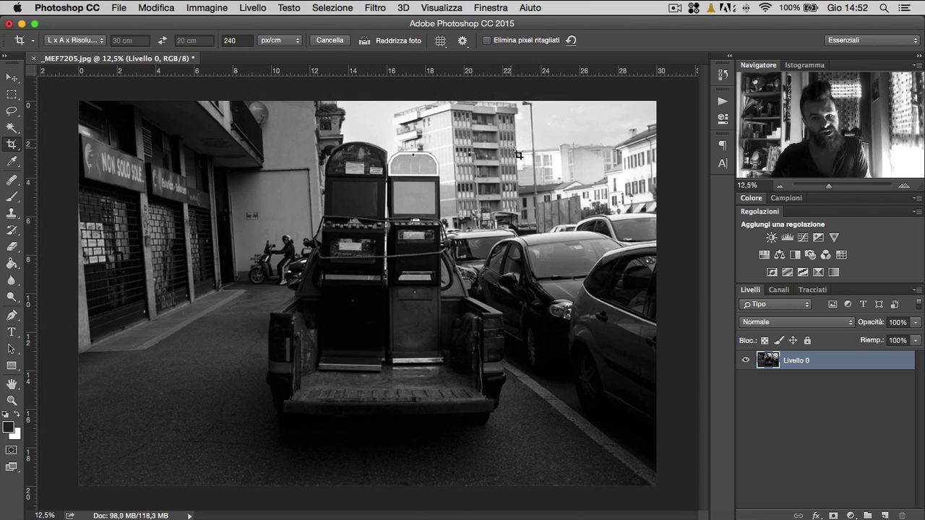
key("super+z")
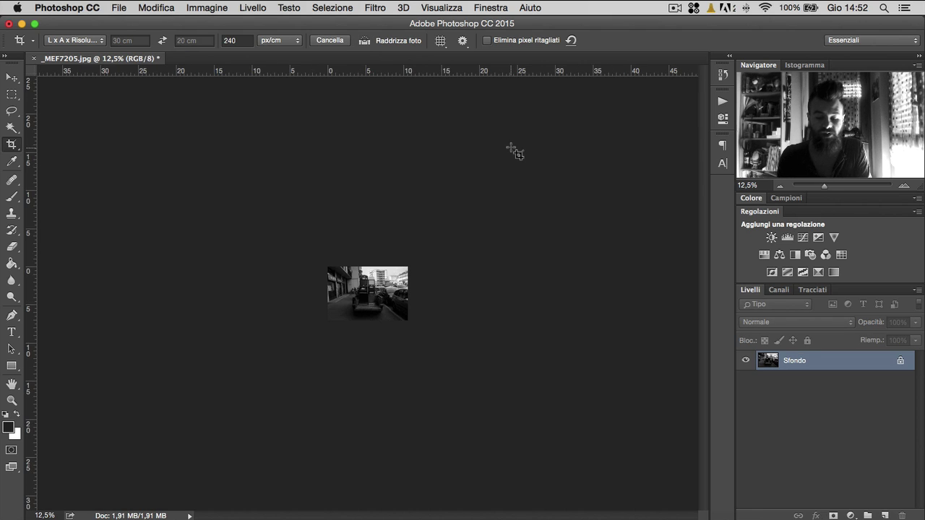
key("super+1")
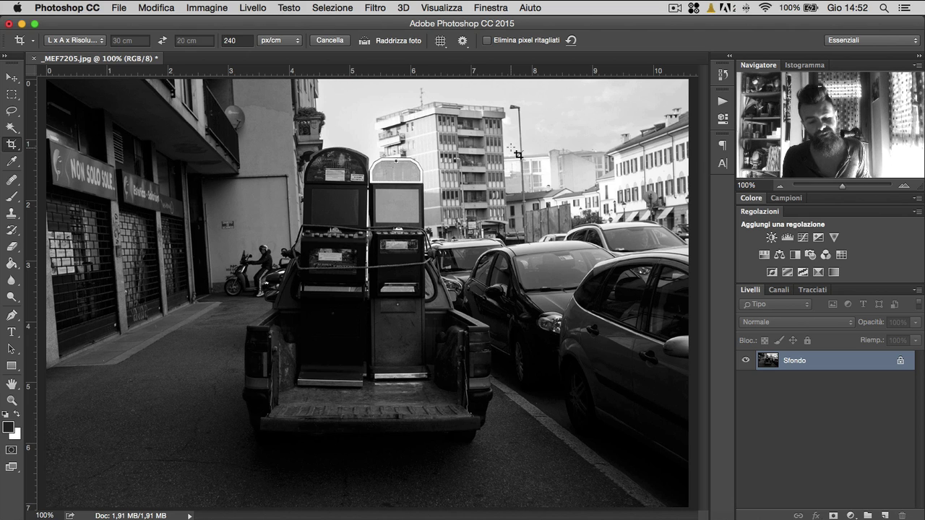
Step: Try free-ratio cropping, then pick a 2:3 portrait crop ratio from the presets
left_click(87, 42)
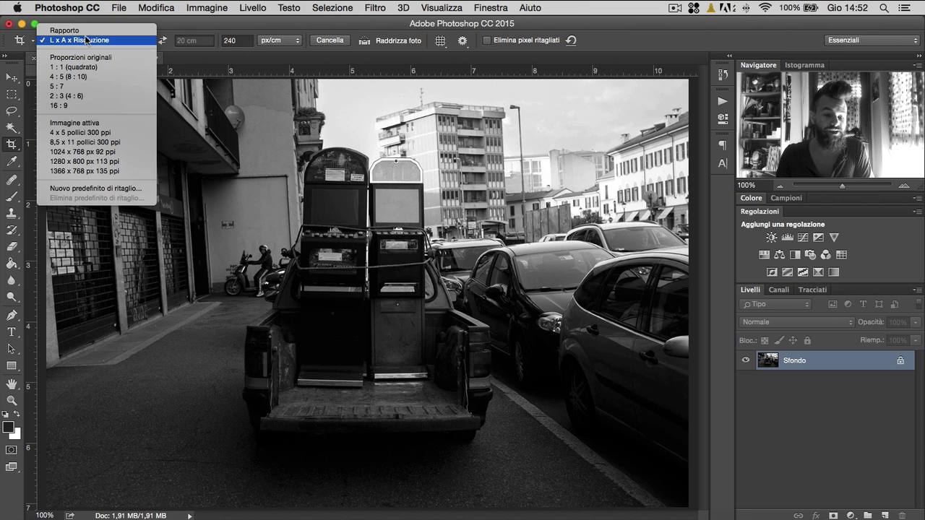
left_click(87, 31)
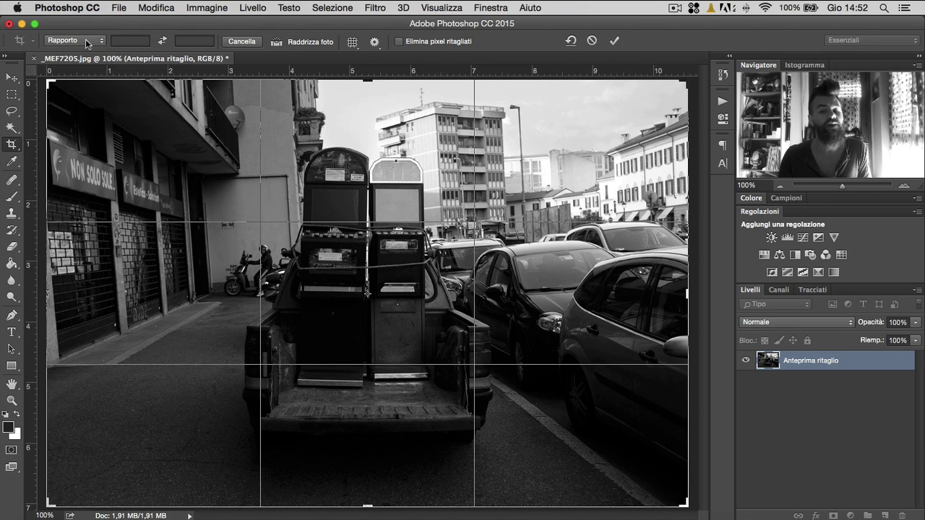
left_click(87, 42)
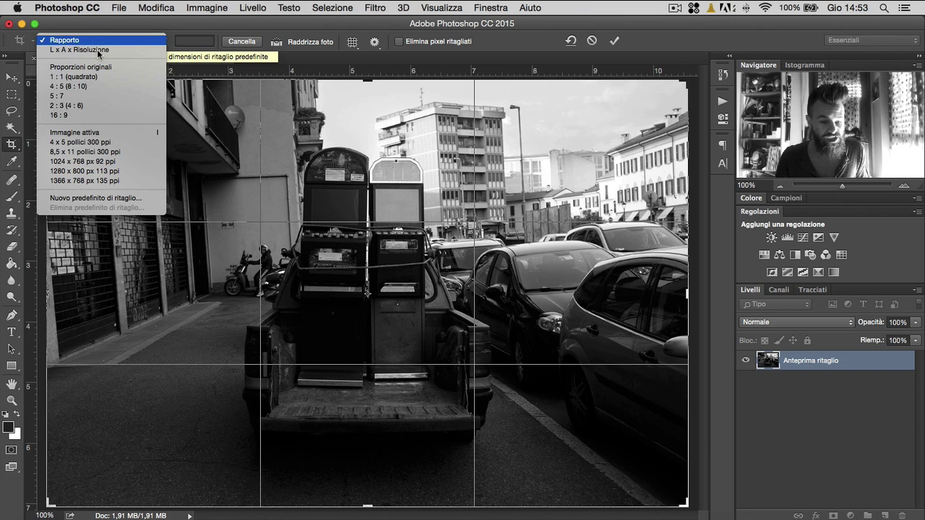
left_click(79, 106)
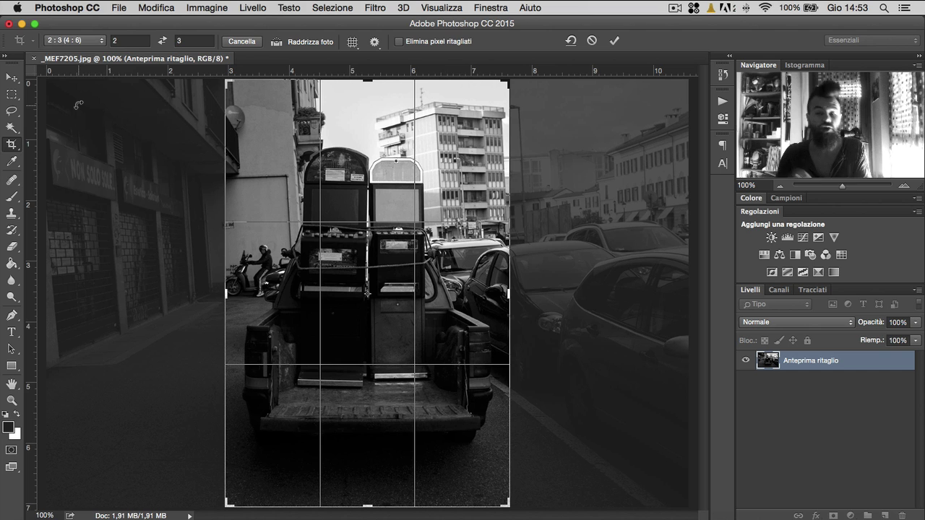
Step: Flip the crop to landscape 3:2, clear the ratio, shrink the frame, then cancel
left_click(163, 41)
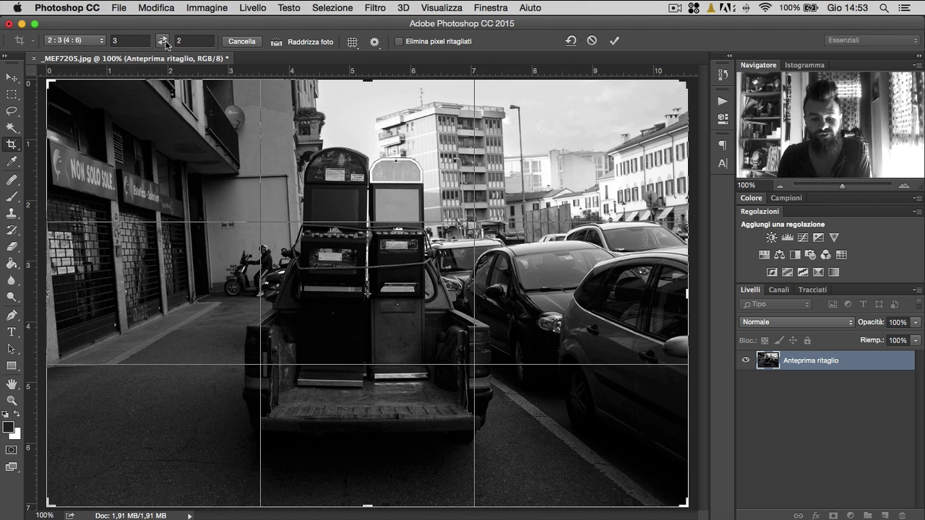
left_click(163, 41)
left_click(164, 41)
left_click(164, 42)
left_click(165, 42)
left_click(165, 42)
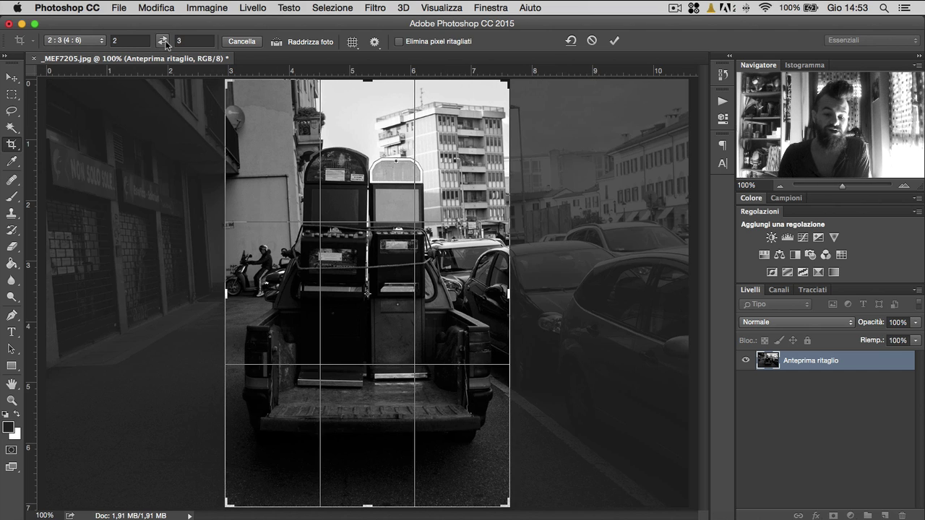
left_click(165, 42)
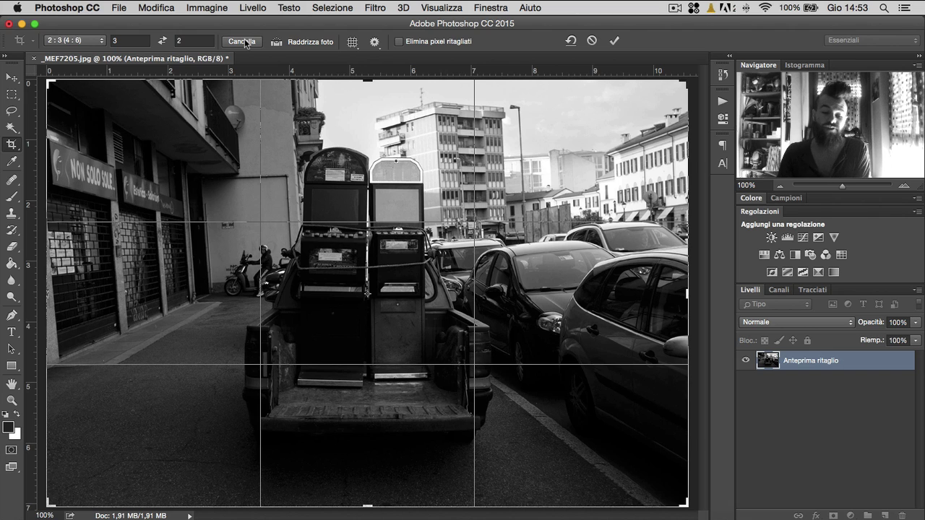
left_click(244, 41)
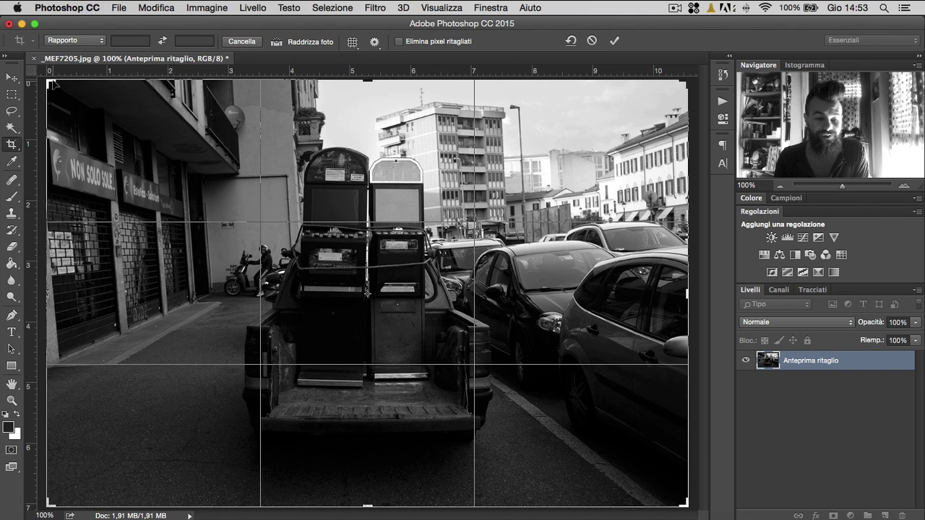
mouse_move(63, 85)
left_mouse_down()
mouse_move(88, 112)
mouse_move(107, 106)
left_mouse_up()
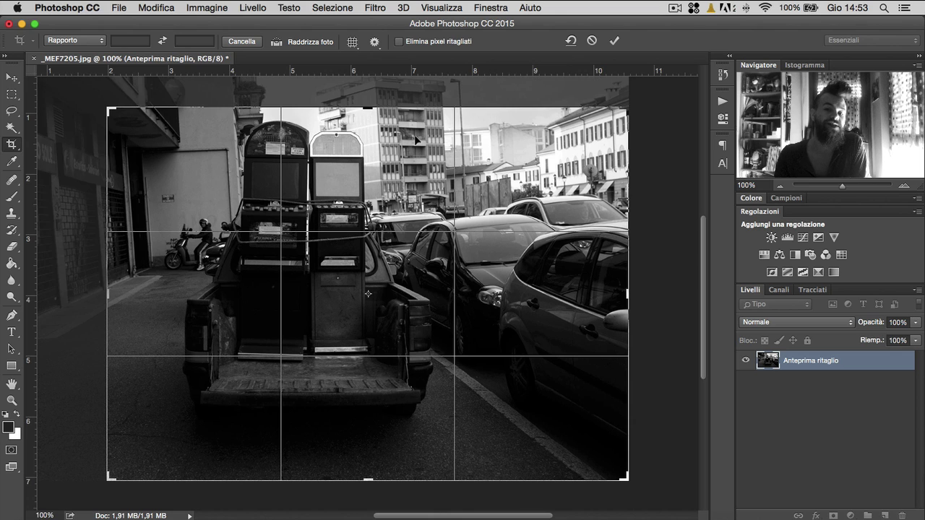
left_click(614, 41)
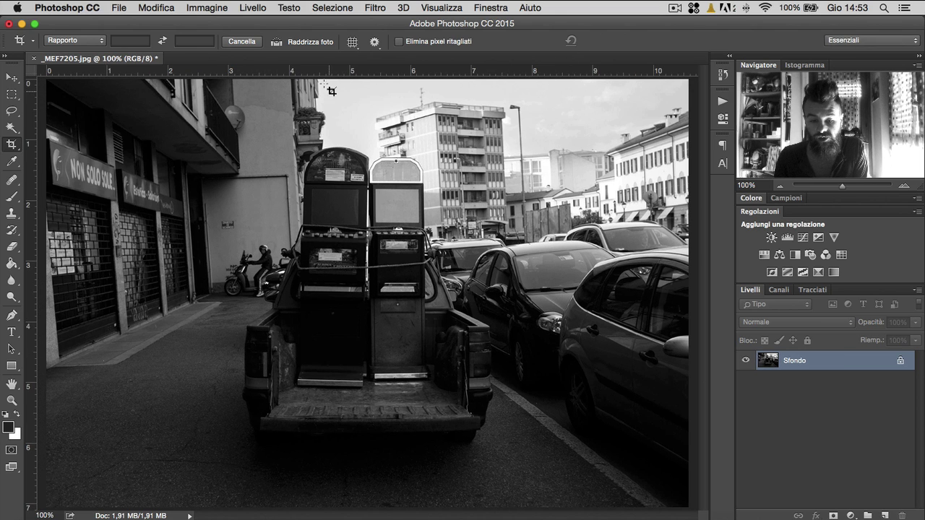
Step: Straighten the photo along a level line on the truck's tailgate and commit the rotation
left_click(292, 45)
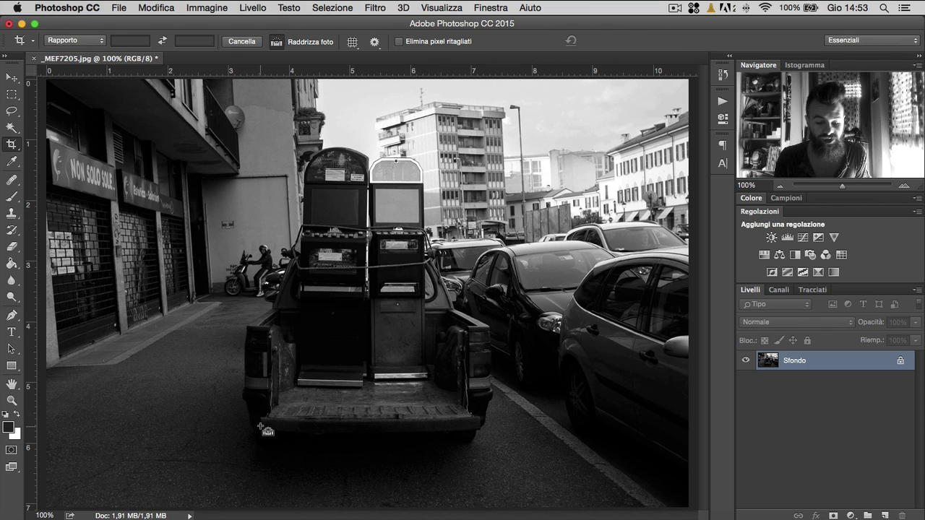
left_click_drag(261, 423, 482, 422)
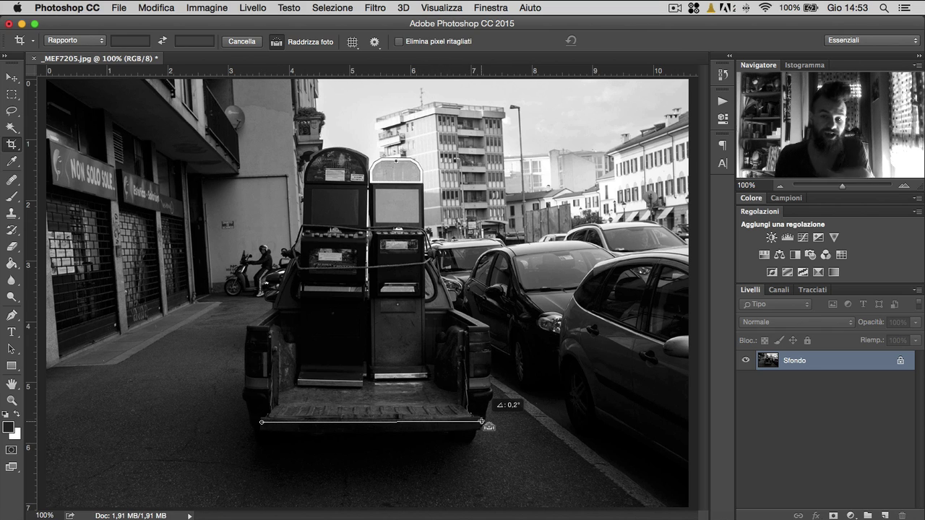
left_click_drag(482, 422, 482, 423)
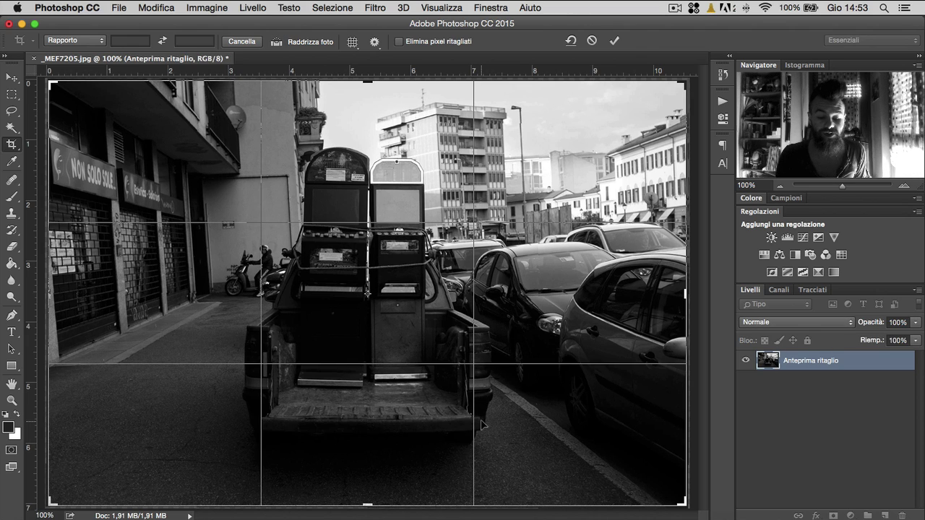
key("Return")
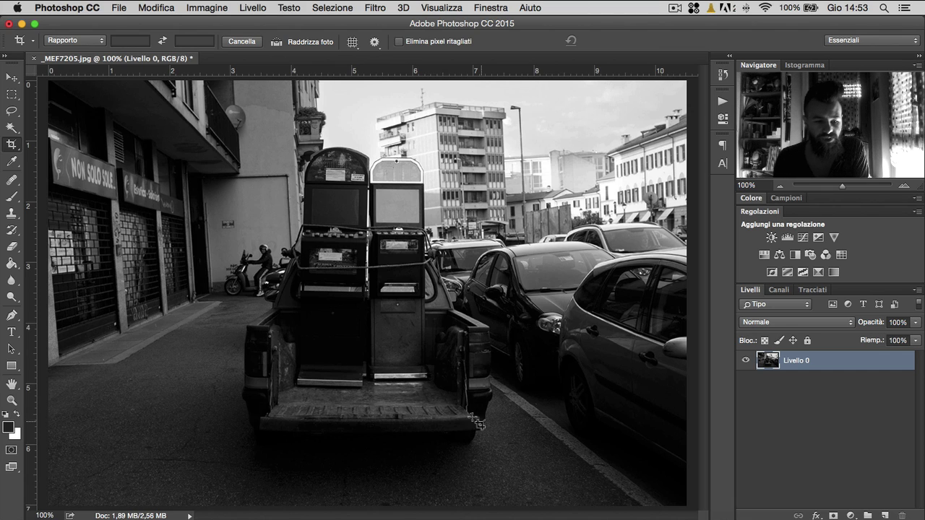
Step: Select the plain Eyedropper and sample the grey wall as the foreground colour
left_click(14, 167)
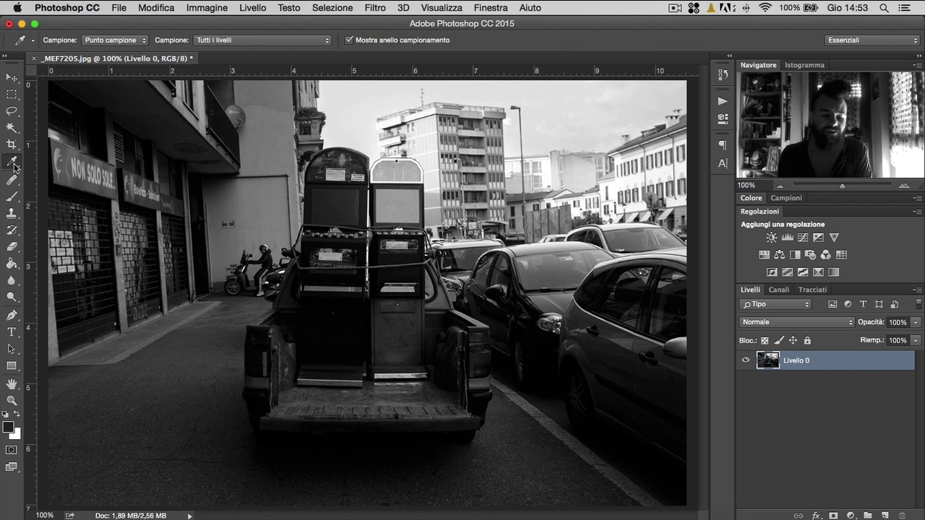
right_click(14, 167)
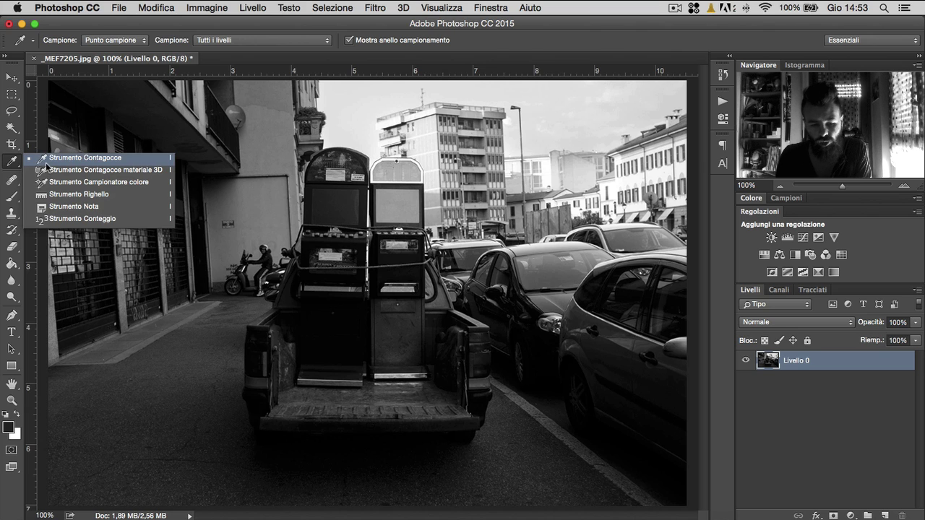
left_click(132, 161)
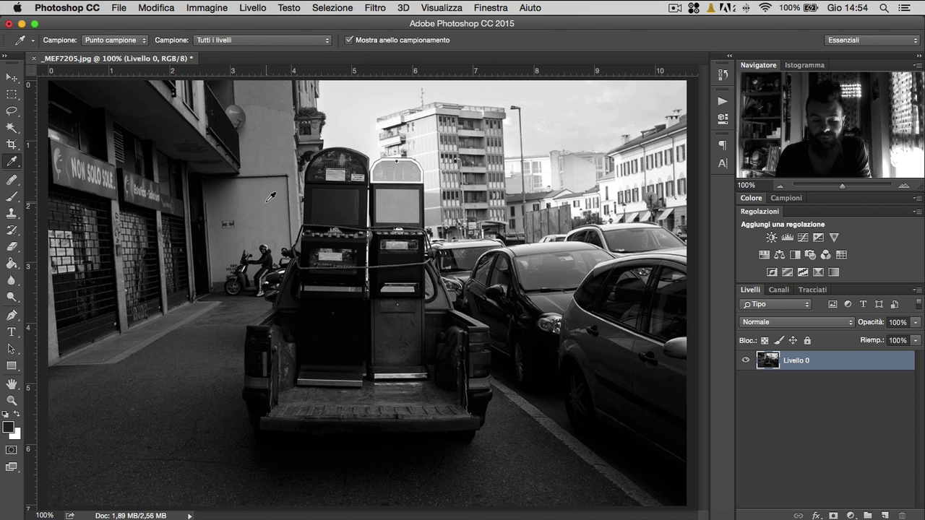
left_click(267, 203)
left_click_drag(255, 123, 335, 190)
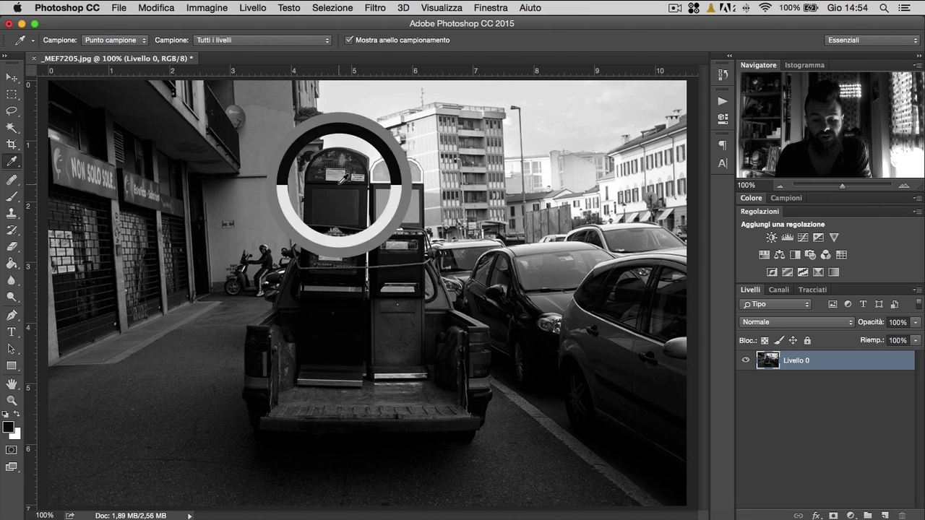
Step: Sample sky and truck-bed colours, then confirm the foreground reads #828282 in the Color Picker
left_click(504, 147)
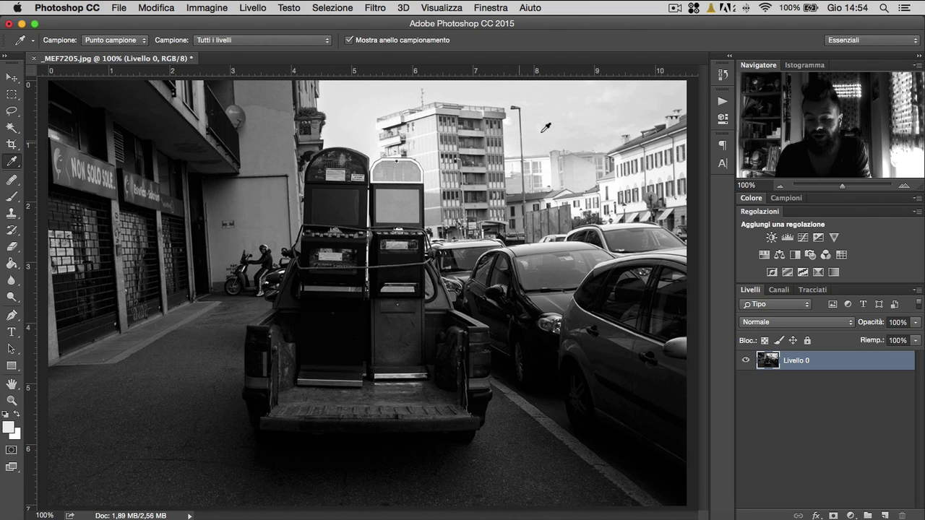
left_click_drag(553, 128, 571, 133)
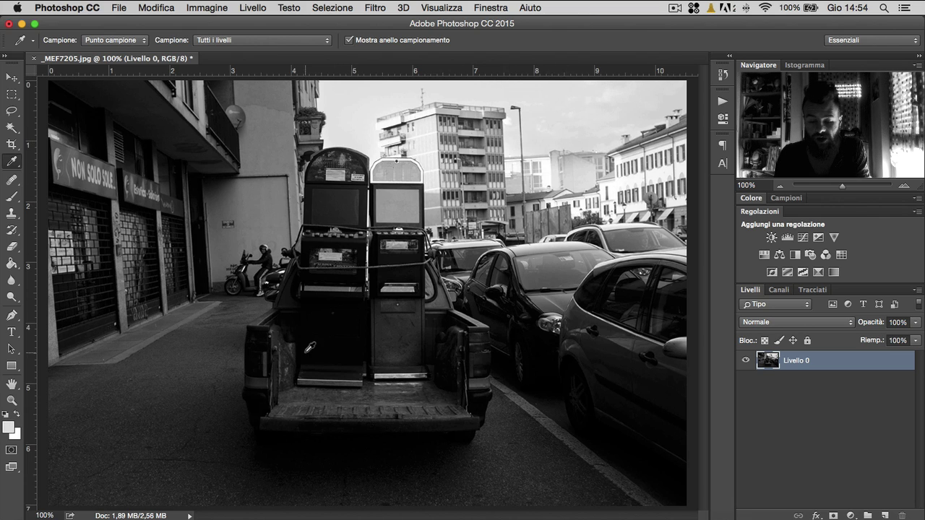
mouse_move(311, 344)
left_mouse_down()
mouse_move(253, 352)
mouse_move(180, 329)
mouse_move(159, 296)
mouse_move(169, 303)
mouse_move(231, 253)
mouse_move(244, 143)
mouse_move(265, 155)
mouse_move(258, 145)
mouse_move(237, 171)
mouse_move(254, 182)
mouse_move(250, 200)
left_mouse_up()
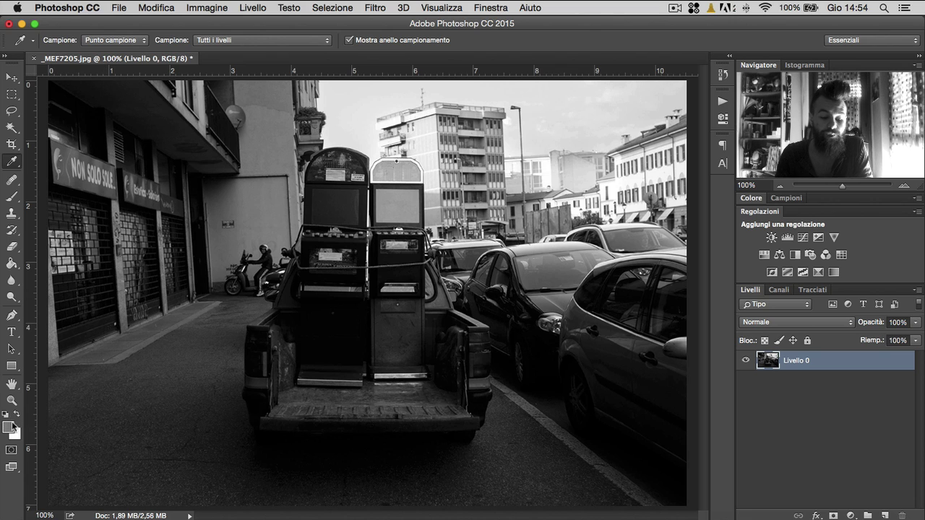
left_click(10, 428)
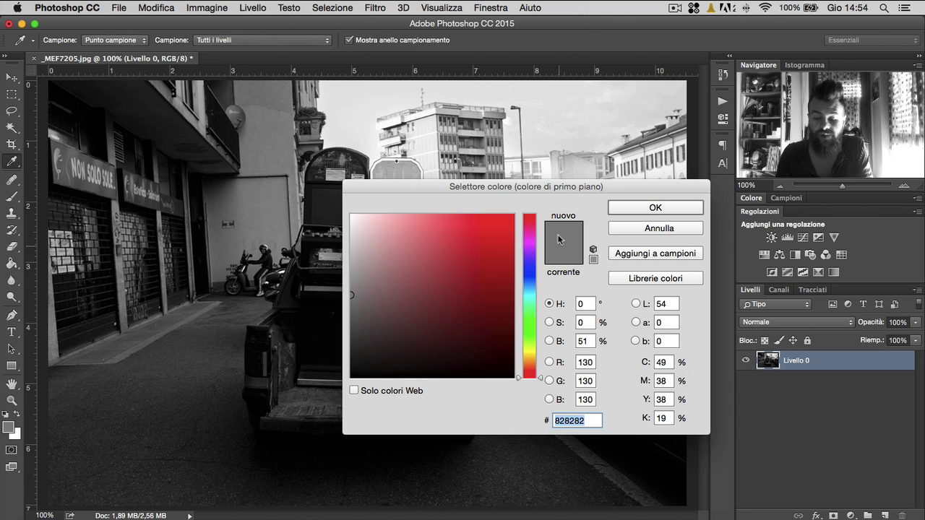
left_click(654, 208)
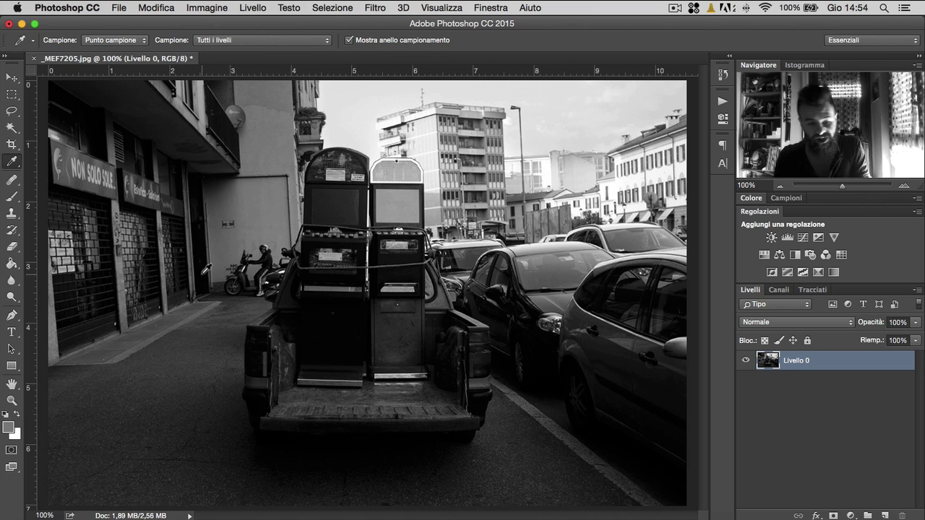
right_click(11, 161)
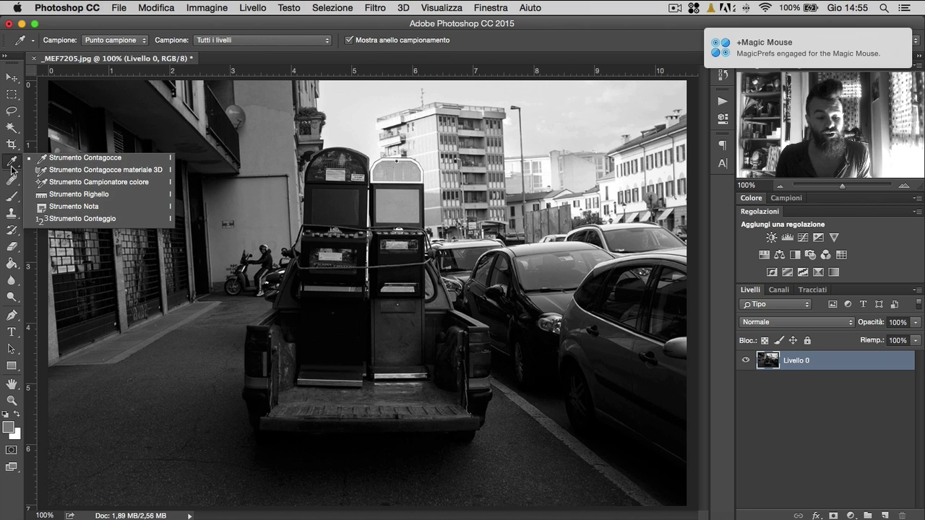
Step: Place four colour samplers on the wall, left building, screen and truck, then clear them all
left_click(144, 182)
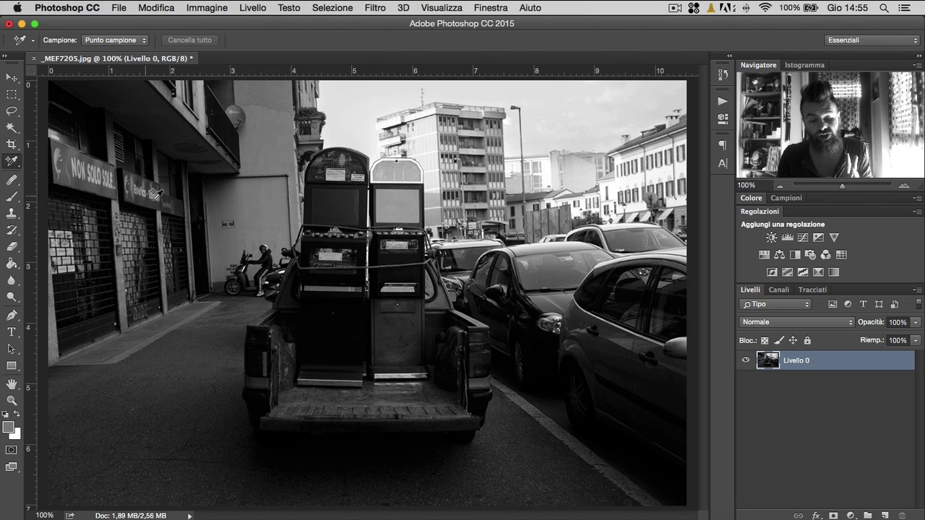
left_click(240, 219)
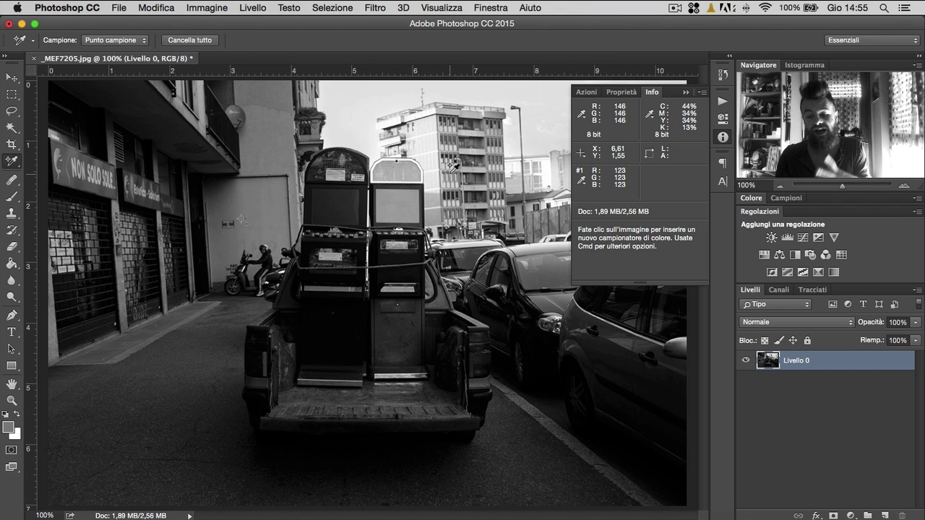
left_click(266, 142)
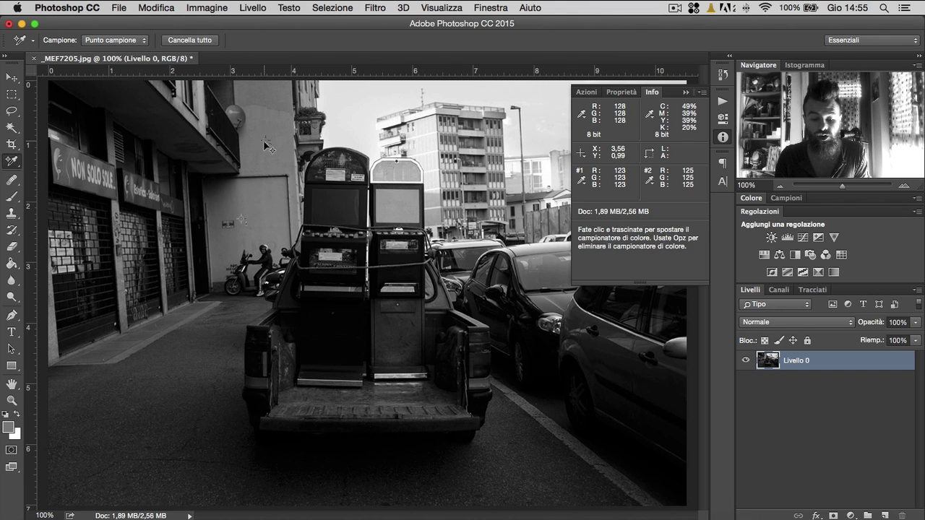
left_click(408, 211)
left_click(334, 334)
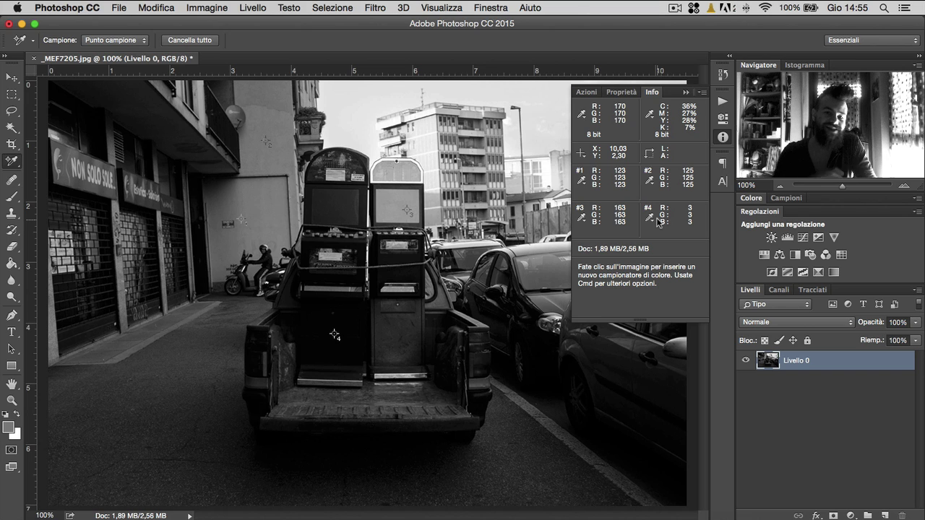
left_click(214, 41)
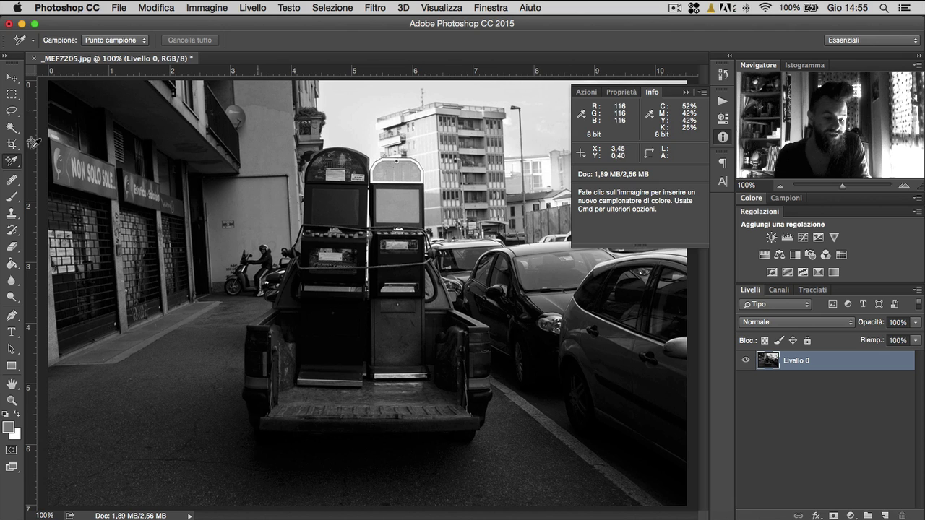
left_click(10, 161)
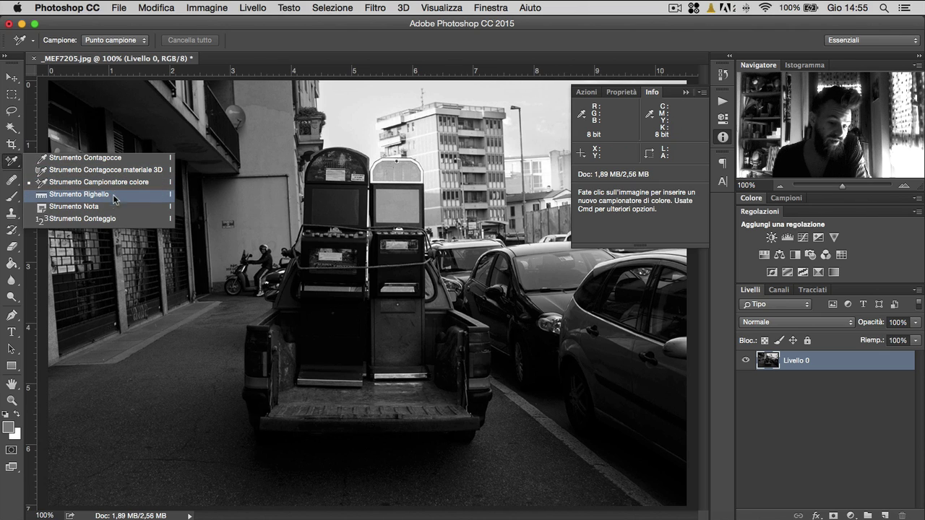
Step: Return to the plain Eyedropper, then choose the Healing Brush tool
left_click(118, 158)
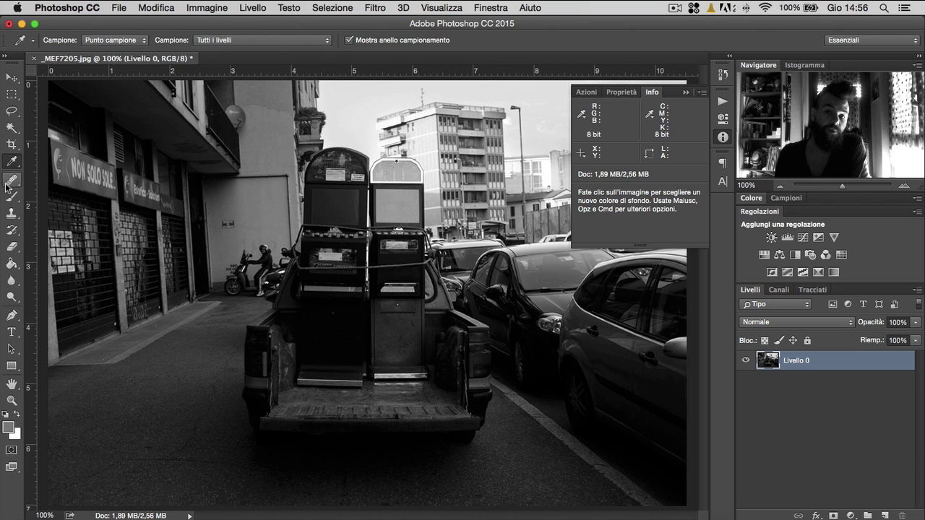
left_click(5, 186)
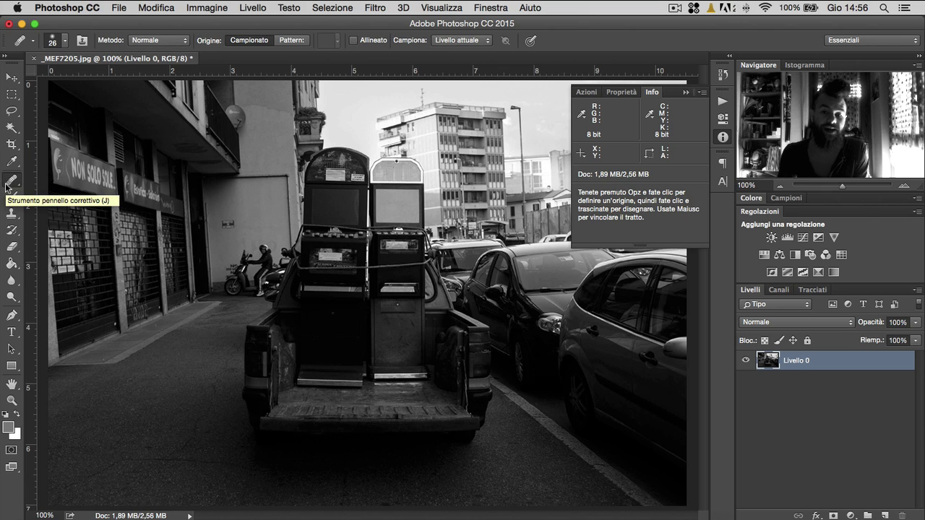